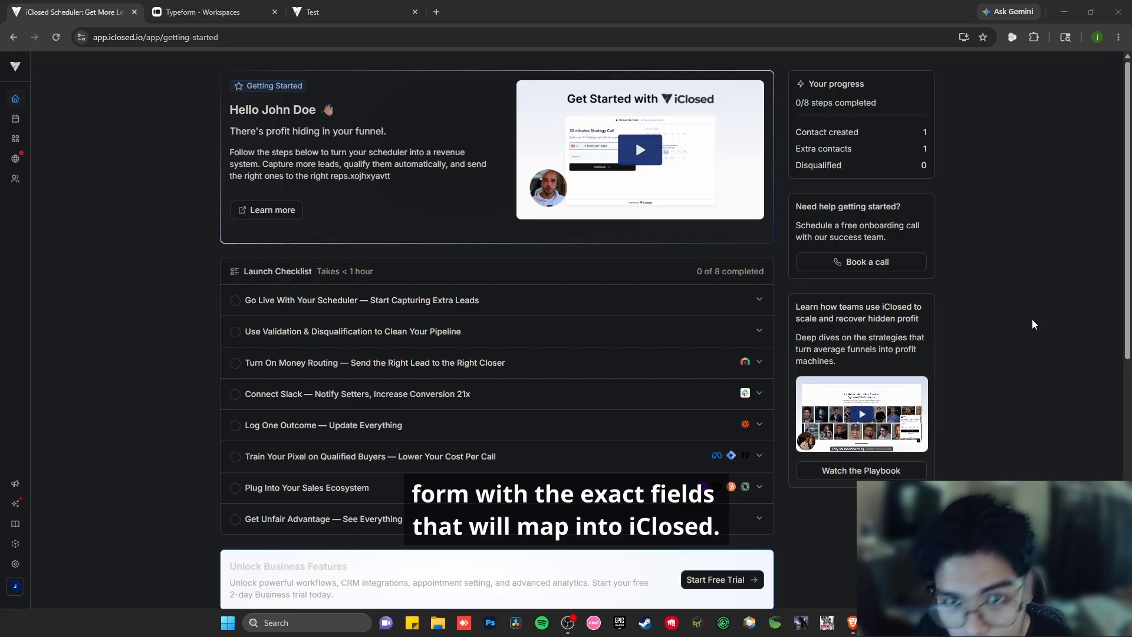
In Typeform, create a form from scratch with a short text question "Email Address" described as "Please fill in your email address".
{"action": "key", "text": "ctrl+Tab"}
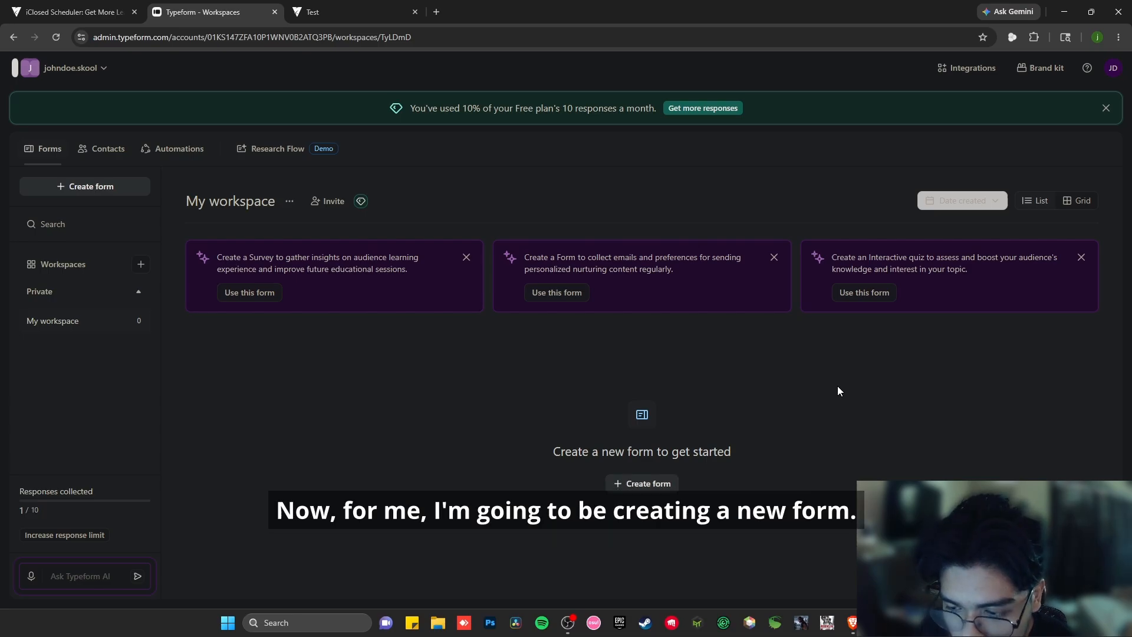
{"action": "left_click", "coordinate": [109, 188]}
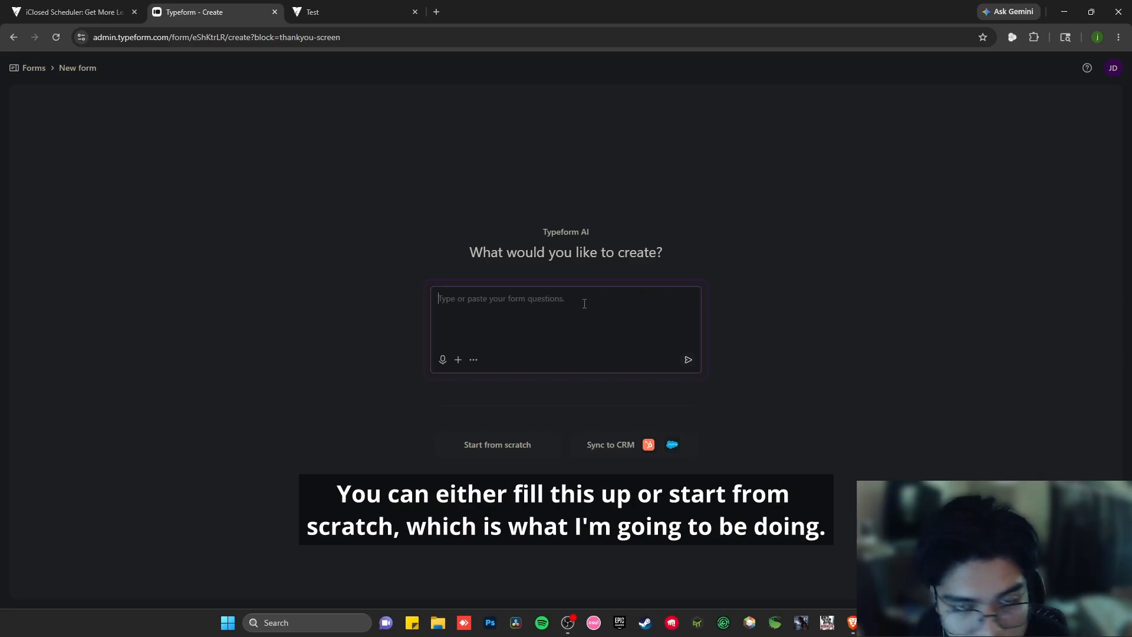
{"action": "left_click", "coordinate": [506, 447]}
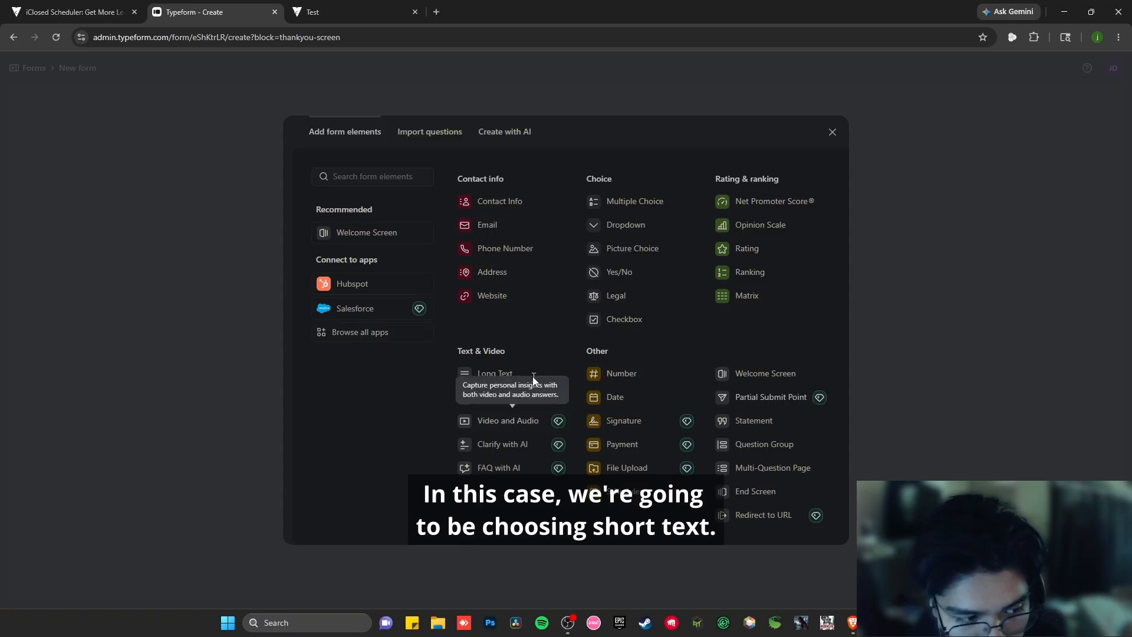
{"action": "left_click", "coordinate": [497, 397]}
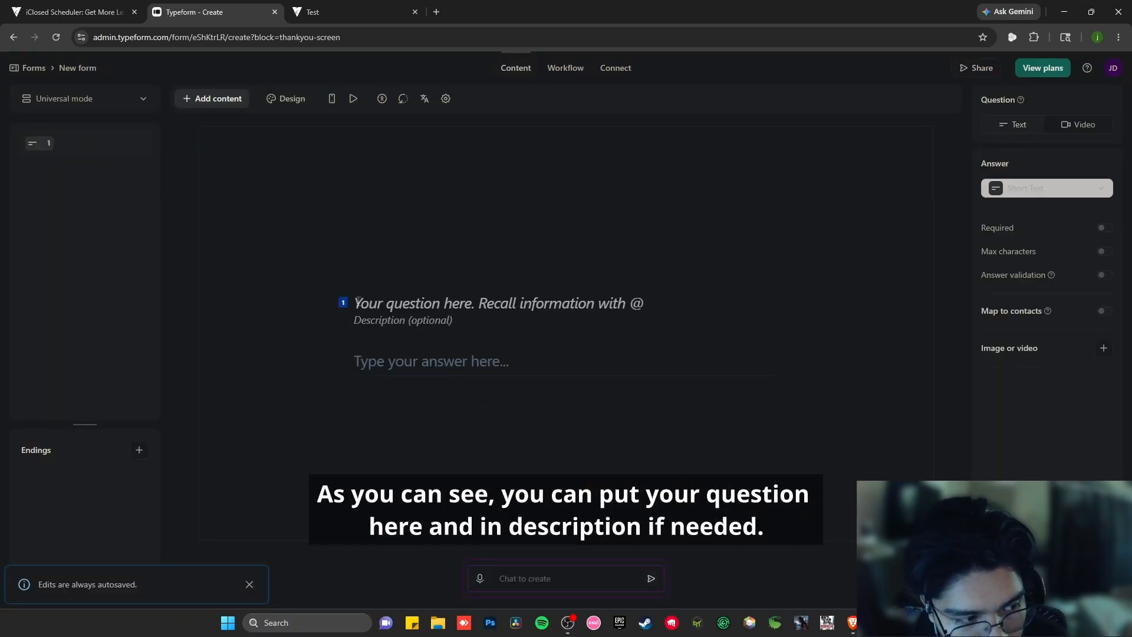
{"action": "left_click", "coordinate": [561, 301]}
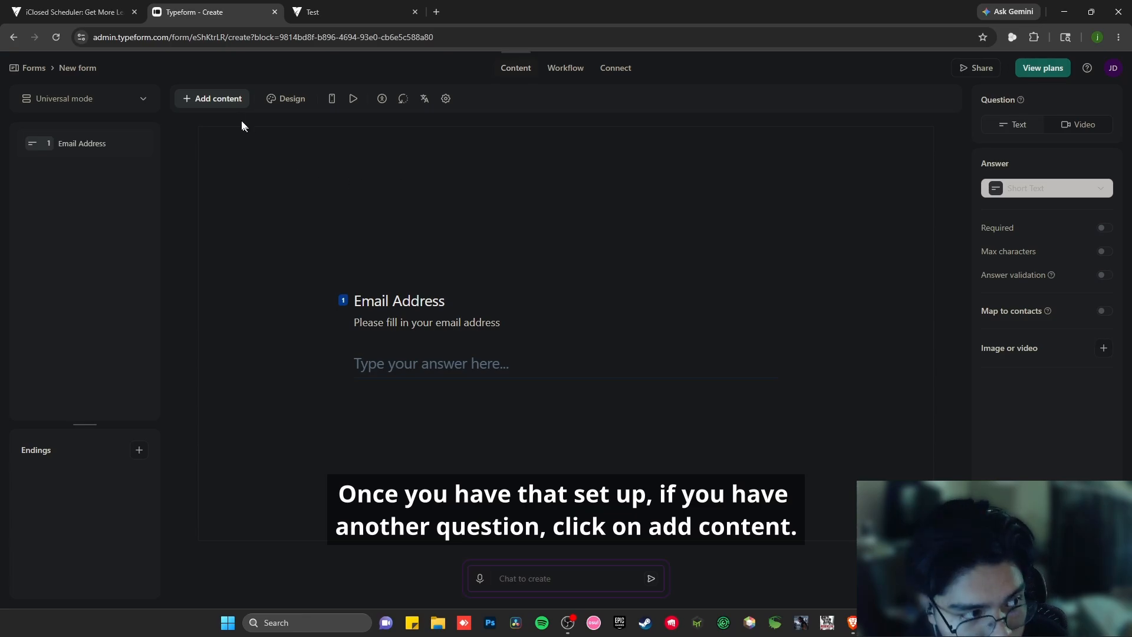
Add three more short text questions to the form: "Name", "Phone Number" and "What is your annual revenue".
{"action": "left_click", "coordinate": [223, 100]}
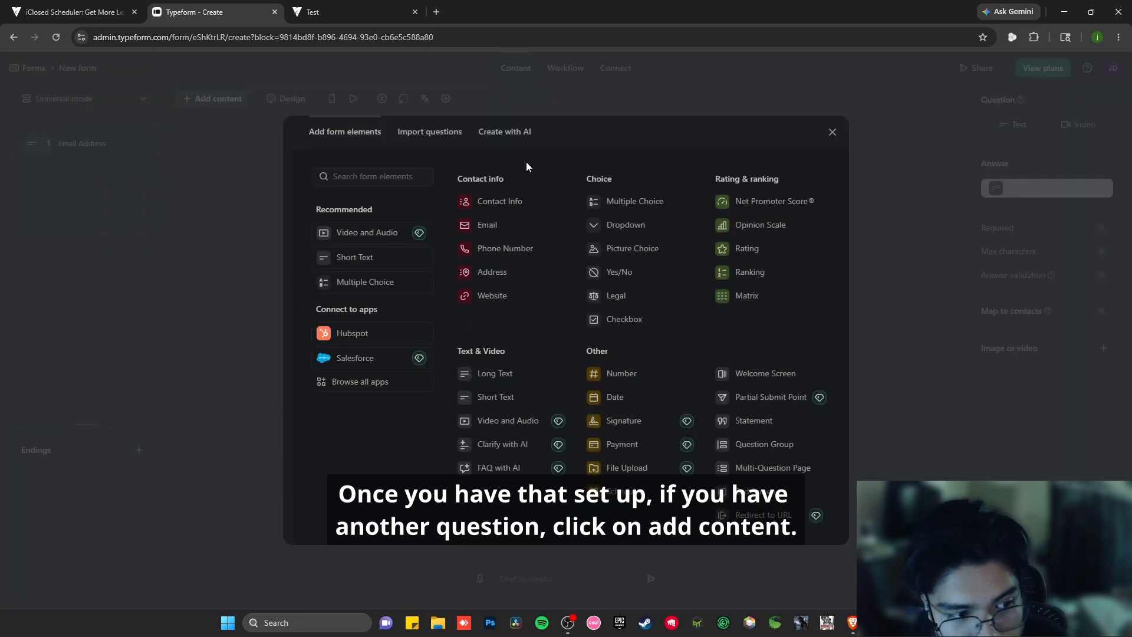
{"action": "left_click", "coordinate": [497, 399]}
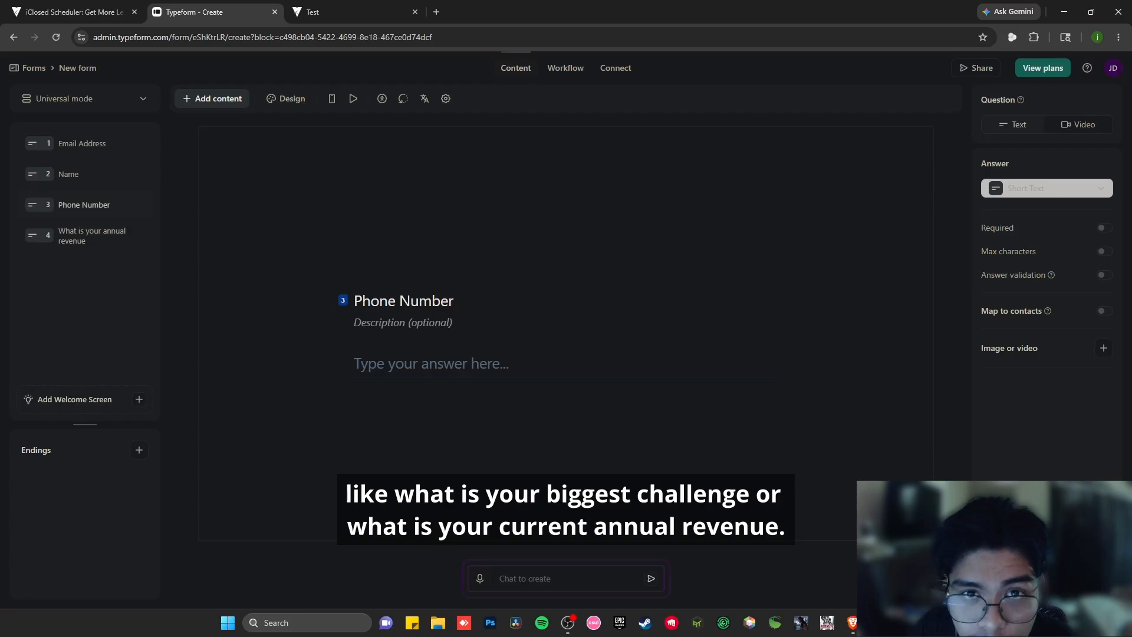
{"action": "left_click", "coordinate": [115, 238]}
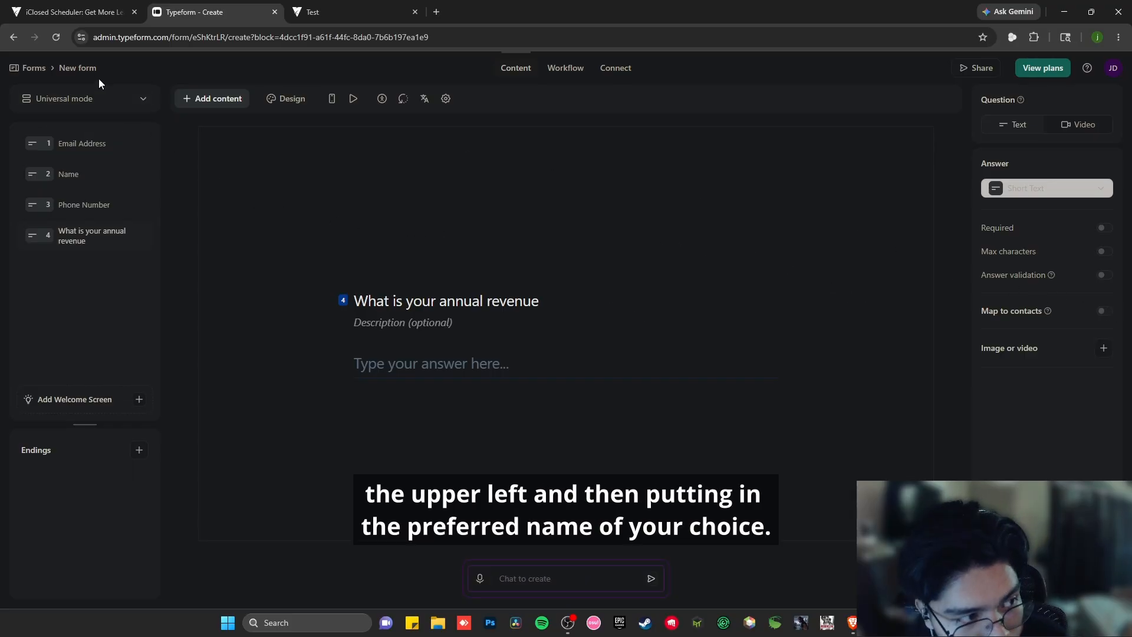
Rename the form as "iClosed Typeform Questions".
{"action": "left_click", "coordinate": [85, 68]}
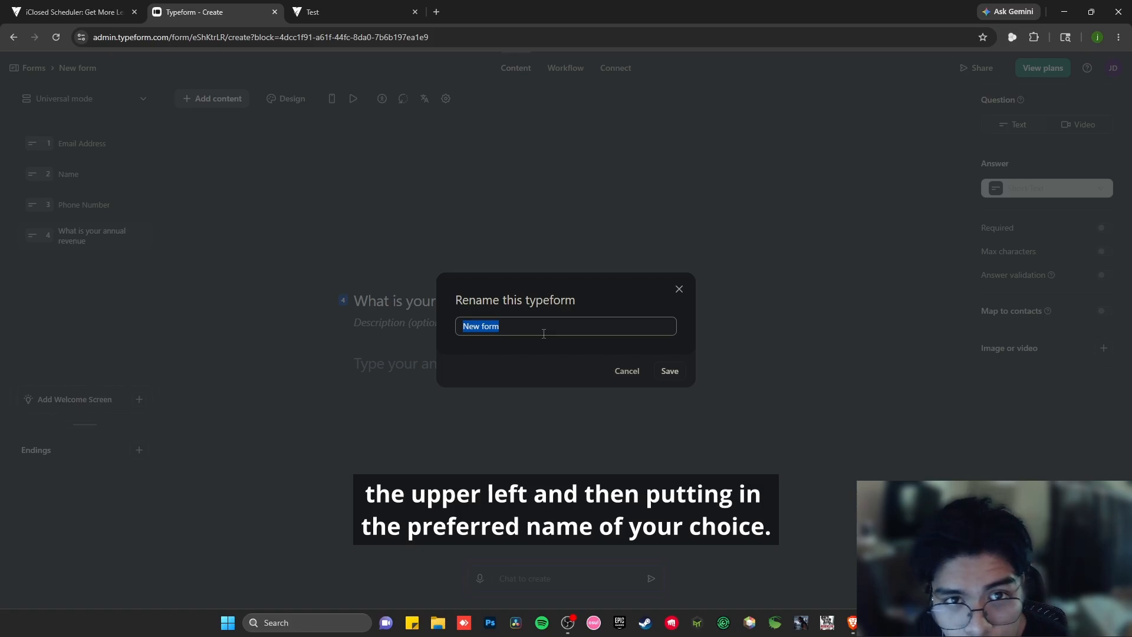
{"action": "type", "text": "iClosed Typeform Questions"}
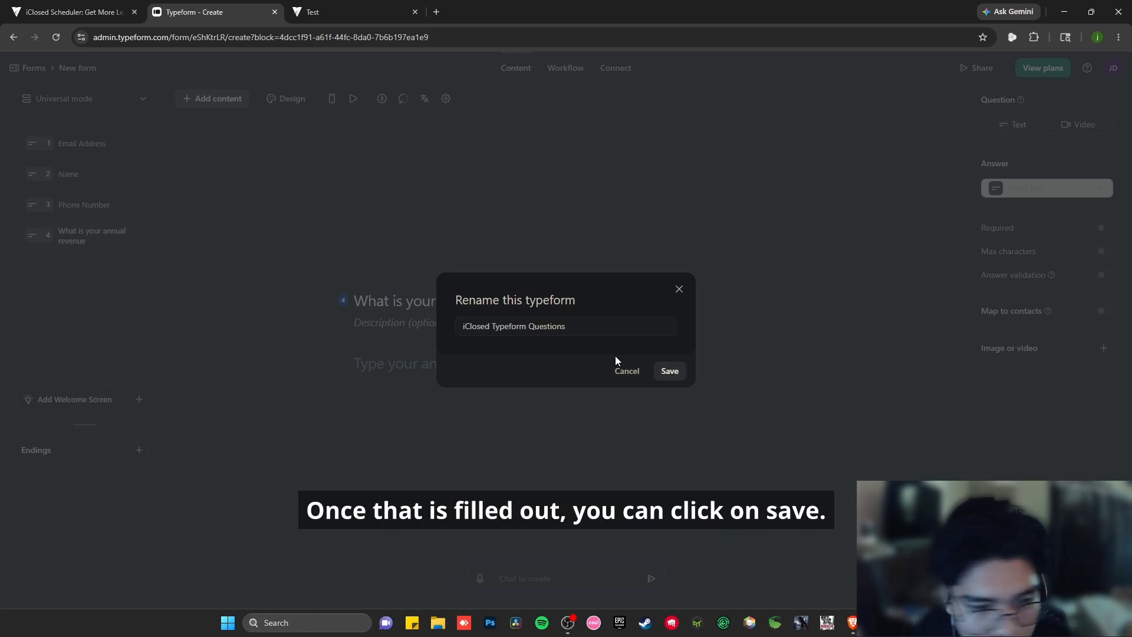
{"action": "left_click", "coordinate": [668, 372]}
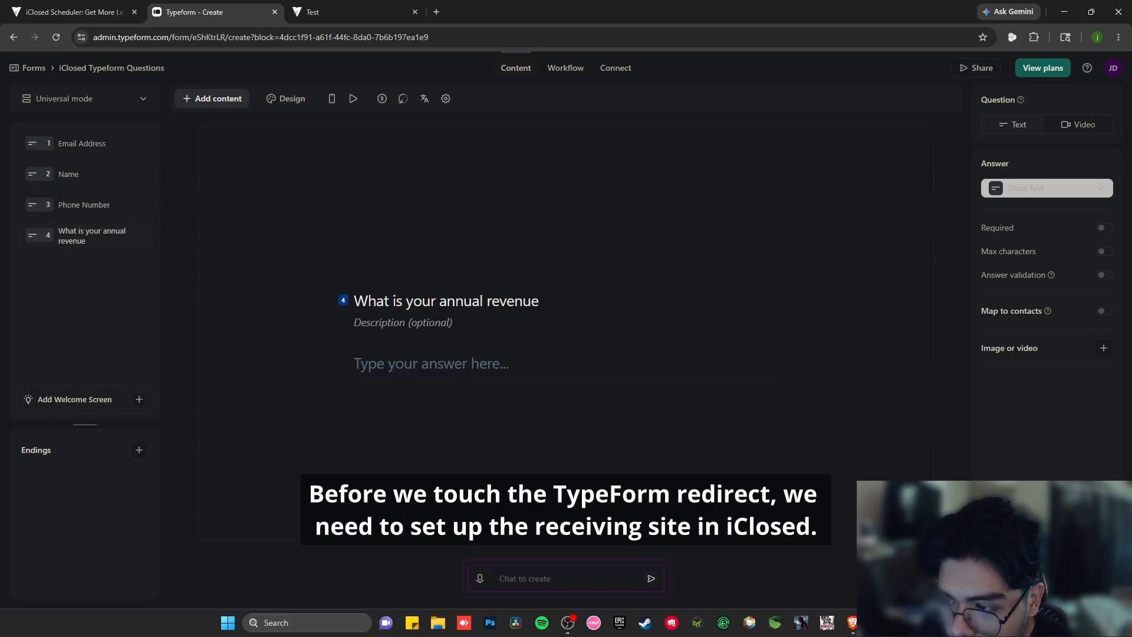
Switch to iClosed and open the invitee questions of the Test strategy event from the AI Scheduler's events.
{"action": "left_click", "coordinate": [96, 5]}
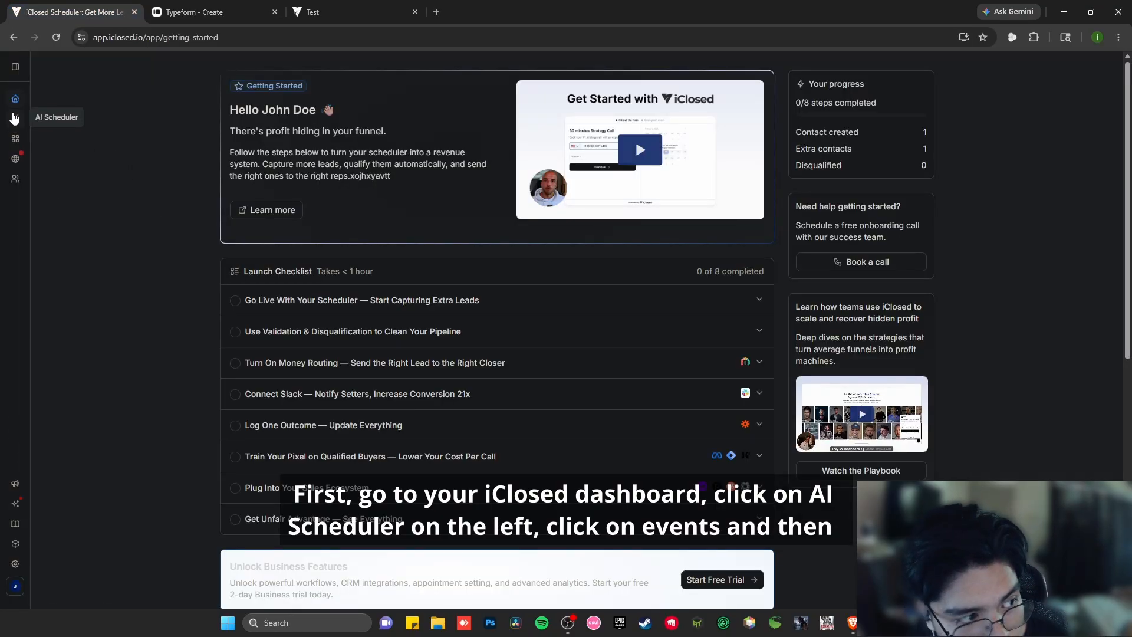
{"action": "left_click", "coordinate": [16, 119]}
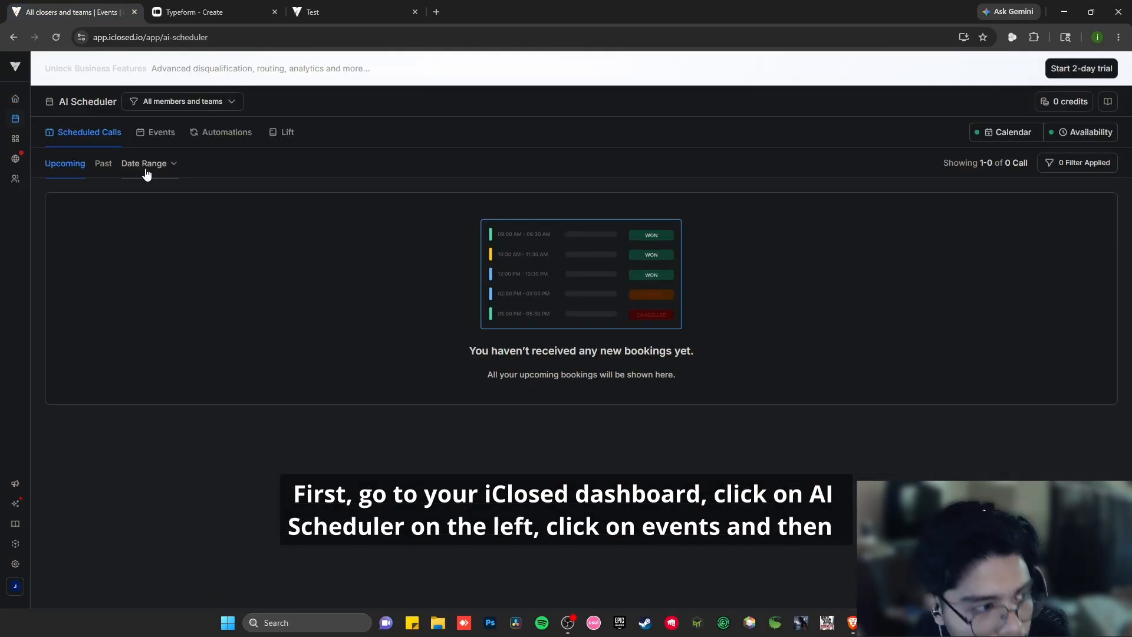
{"action": "left_click", "coordinate": [156, 135]}
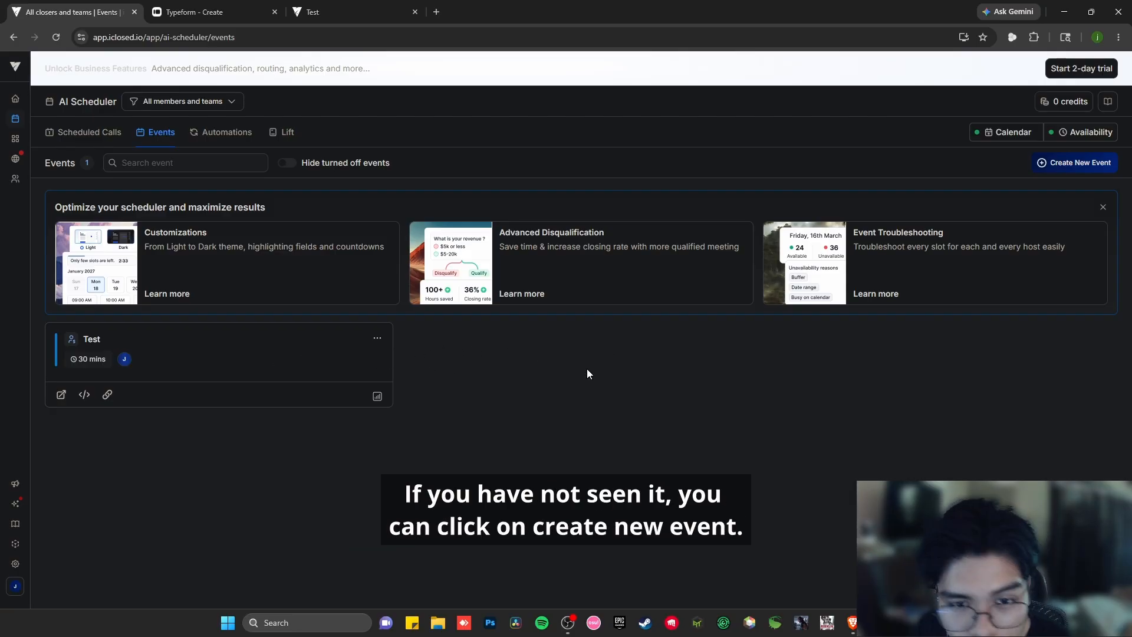
{"action": "left_click", "coordinate": [1074, 163]}
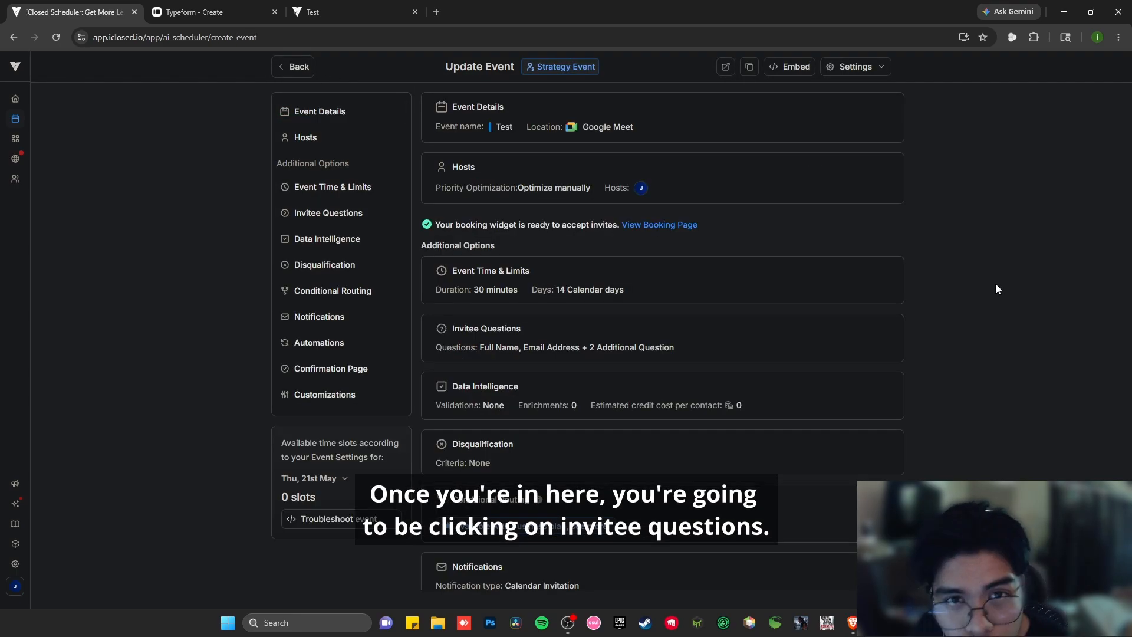
{"action": "left_click", "coordinate": [341, 216]}
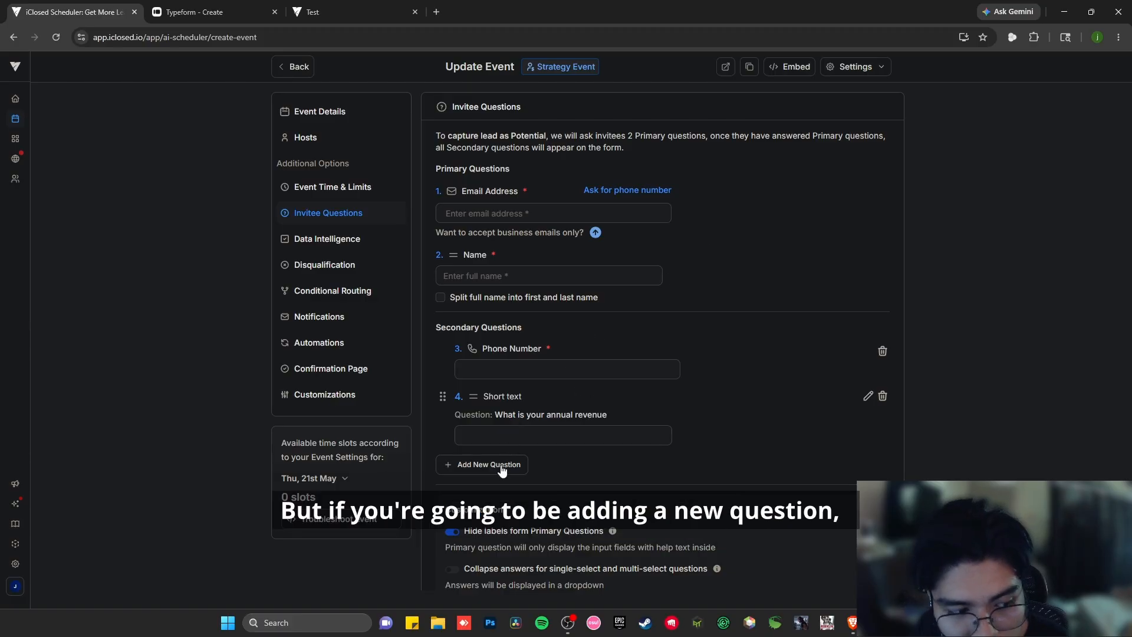
Add a short text secondary question "What is your biggest challenge?" with the identifier "biggest-challenge".
{"action": "left_click", "coordinate": [476, 470]}
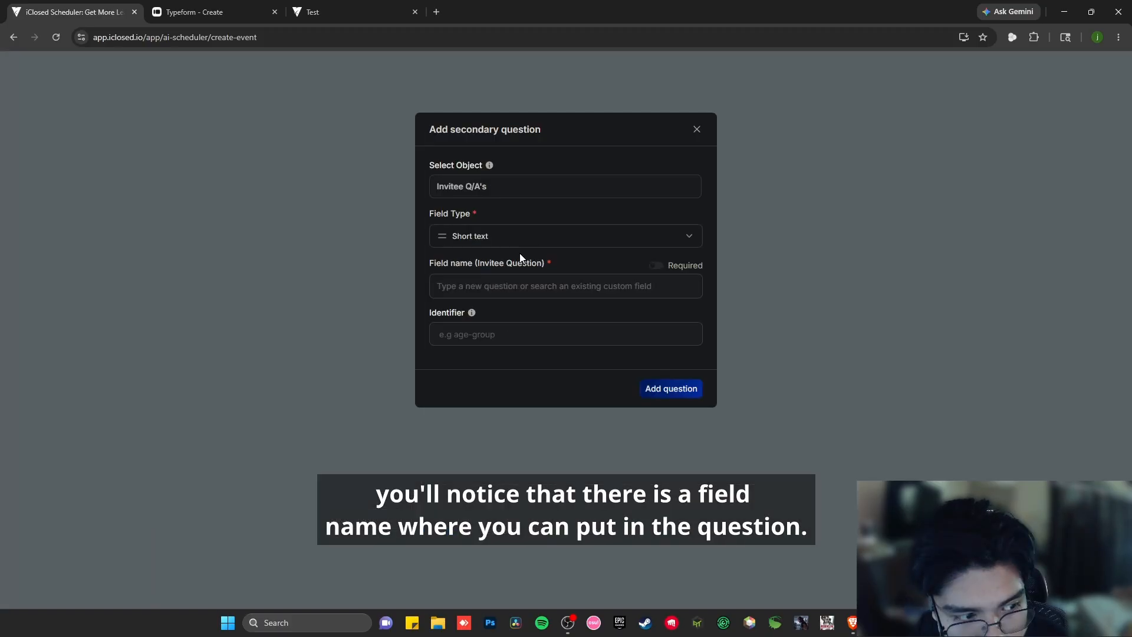
{"action": "left_click", "coordinate": [504, 287]}
{"action": "left_click", "coordinate": [585, 272]}
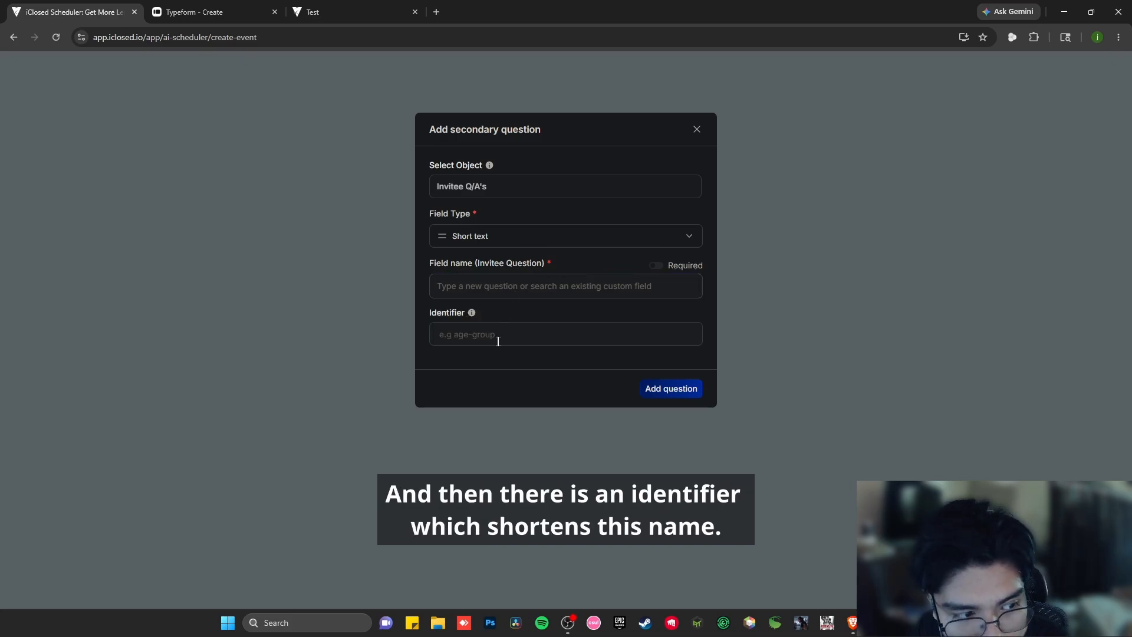
{"action": "left_click", "coordinate": [527, 337]}
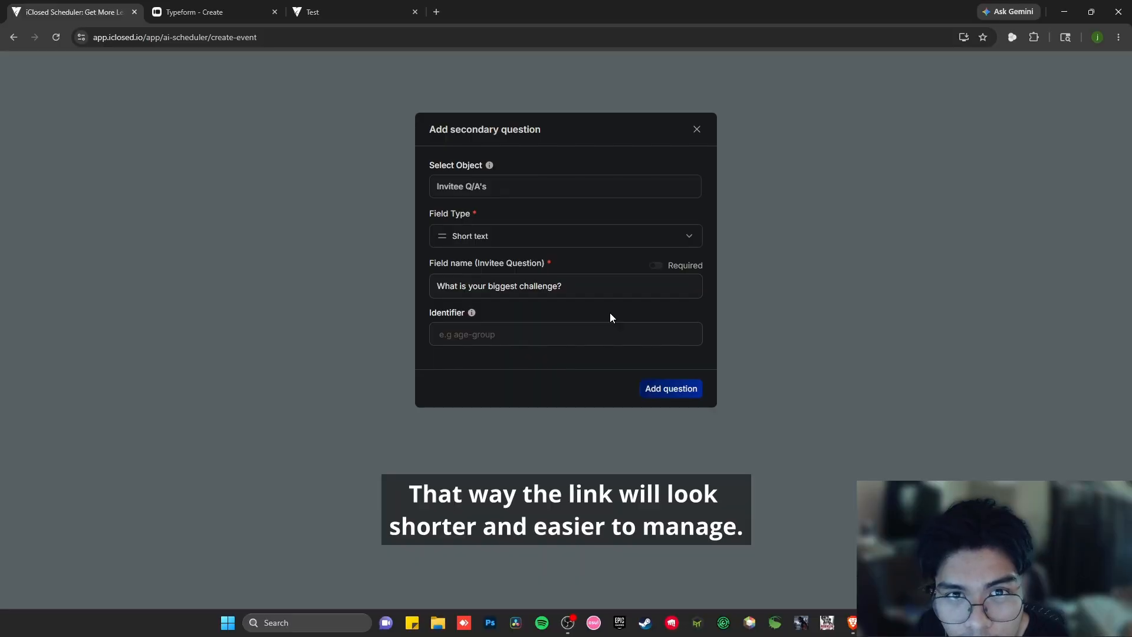
{"action": "left_click", "coordinate": [550, 346]}
{"action": "type", "text": "biggest-challenge"}
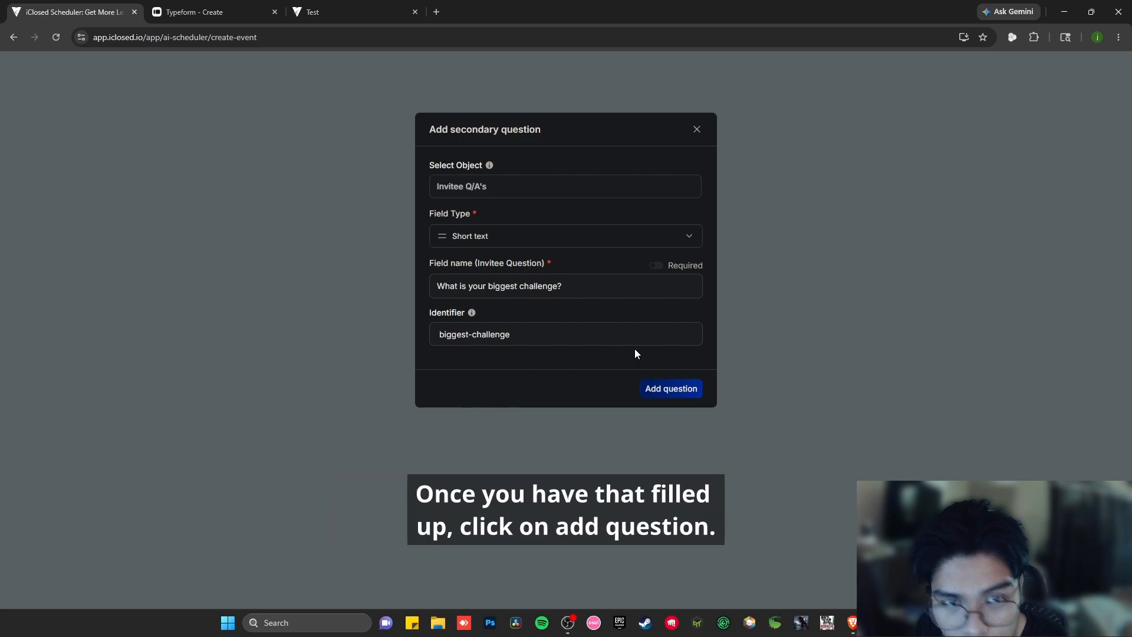
{"action": "left_click", "coordinate": [675, 390]}
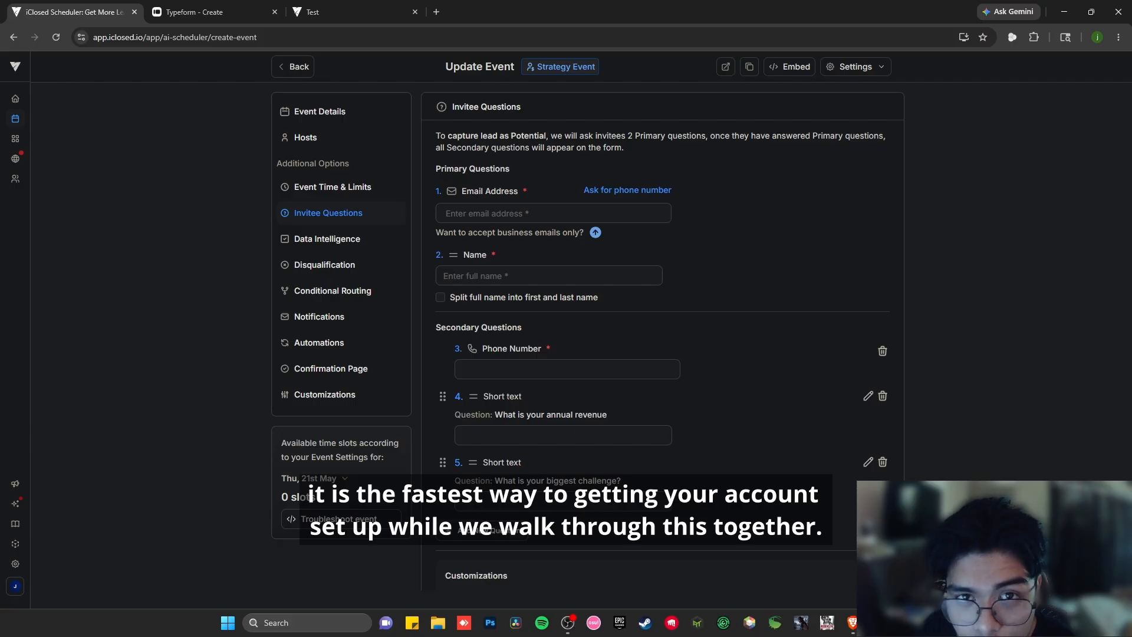
{"action": "key", "text": "ctrl+Tab"}
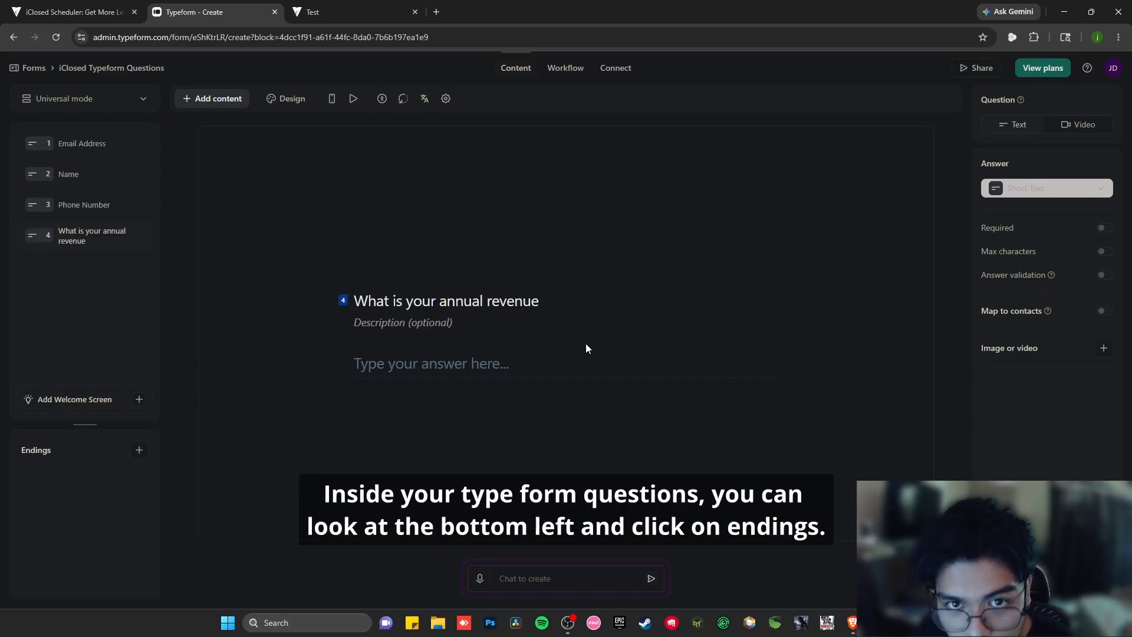
{"action": "left_click", "coordinate": [137, 451]}
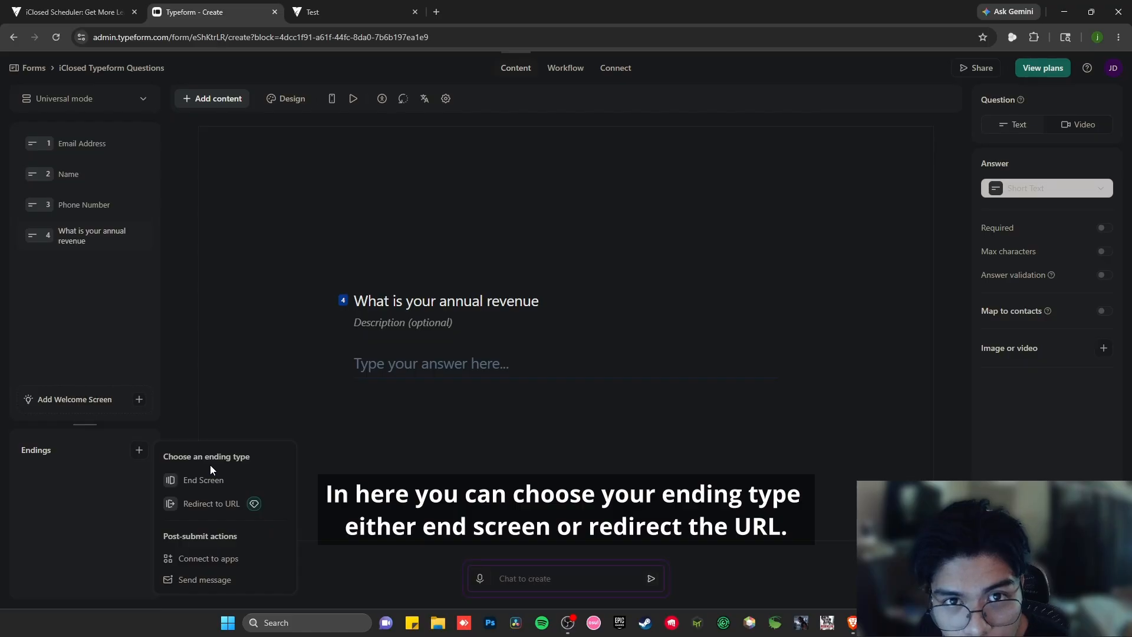
{"action": "left_click", "coordinate": [212, 504]}
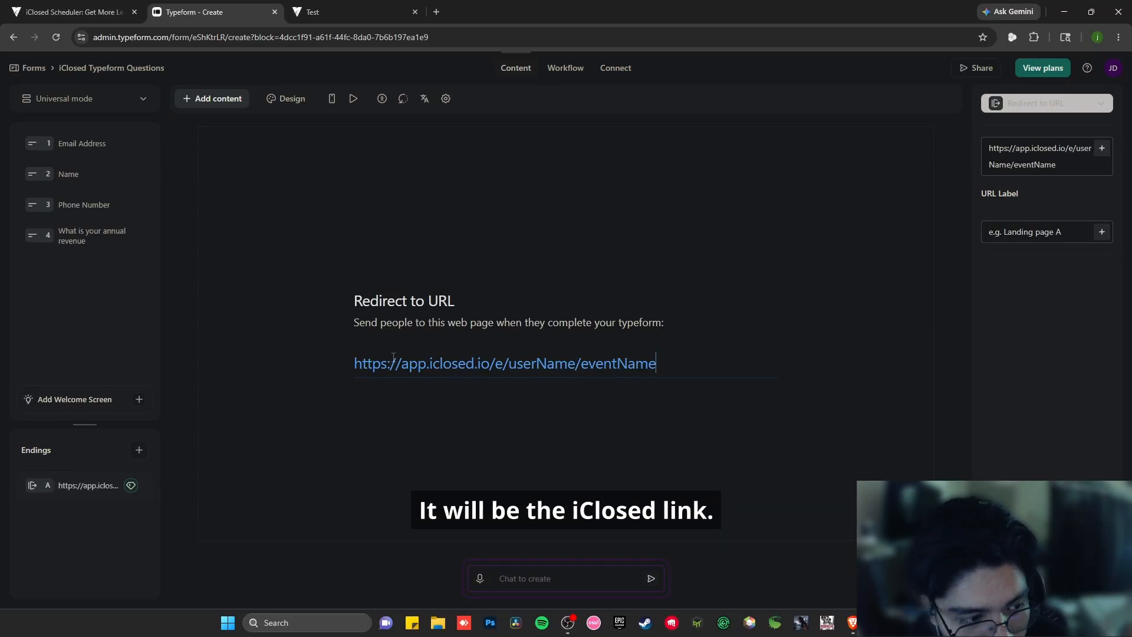
{"action": "left_click_drag", "start_coordinate": [492, 362], "coordinate": [354, 363]}
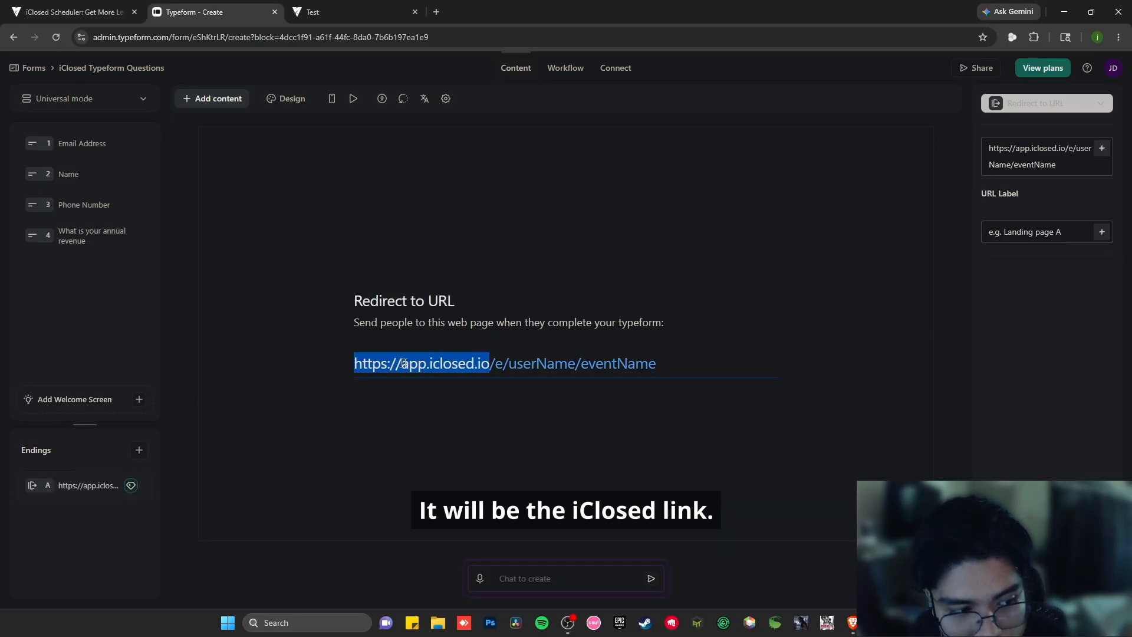
{"action": "double_click", "coordinate": [573, 362]}
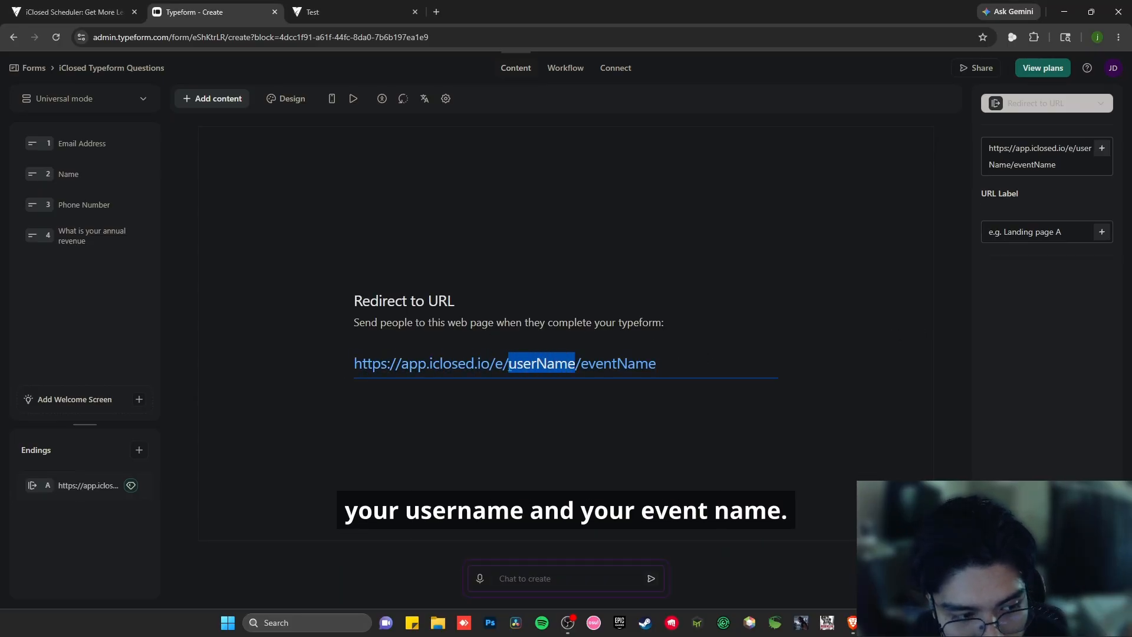
{"action": "left_click_drag", "start_coordinate": [693, 364], "coordinate": [581, 363]}
Append "?iclosedEmail=" to the redirect URL and use the recalled Email Address answer as its value.
{"action": "left_click", "coordinate": [696, 367]}
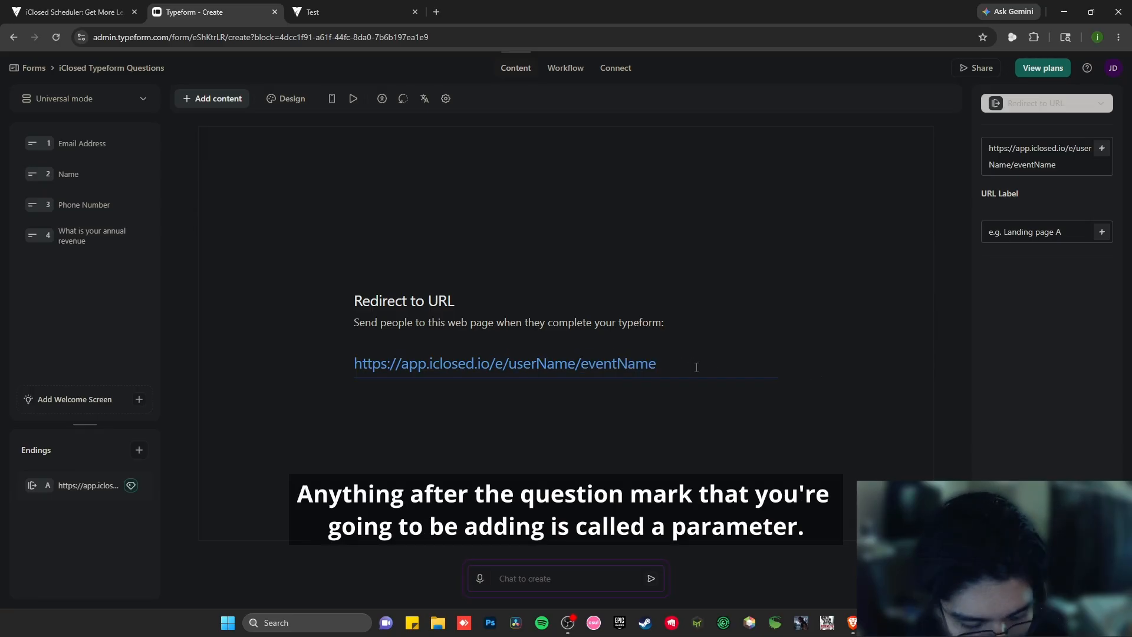
{"action": "type", "text": "?"}
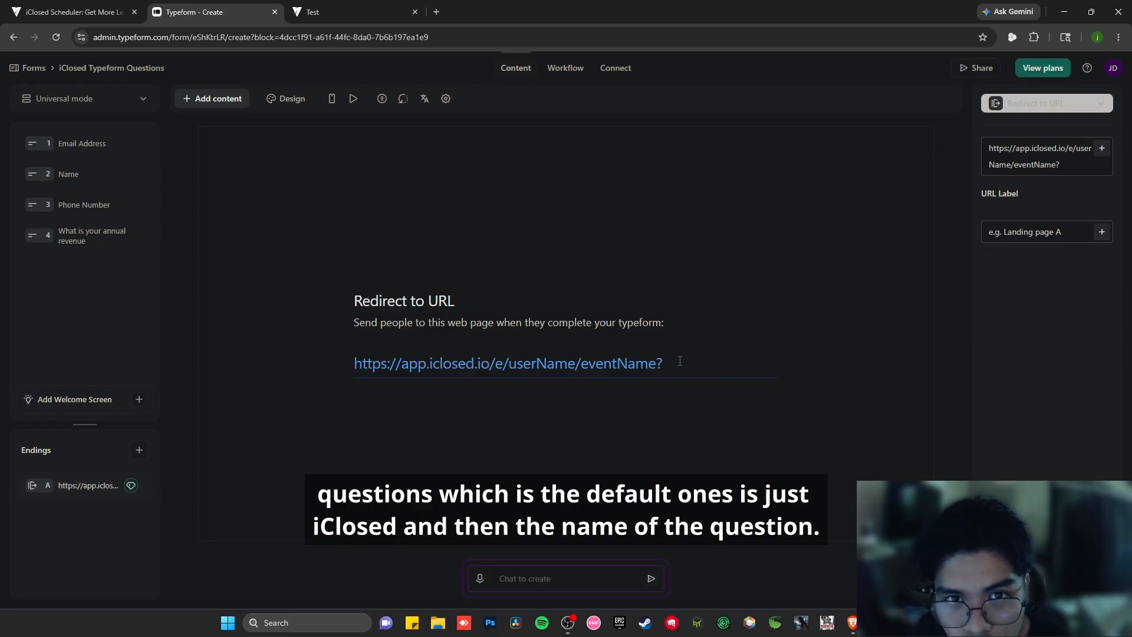
{"action": "left_click", "coordinate": [69, 11]}
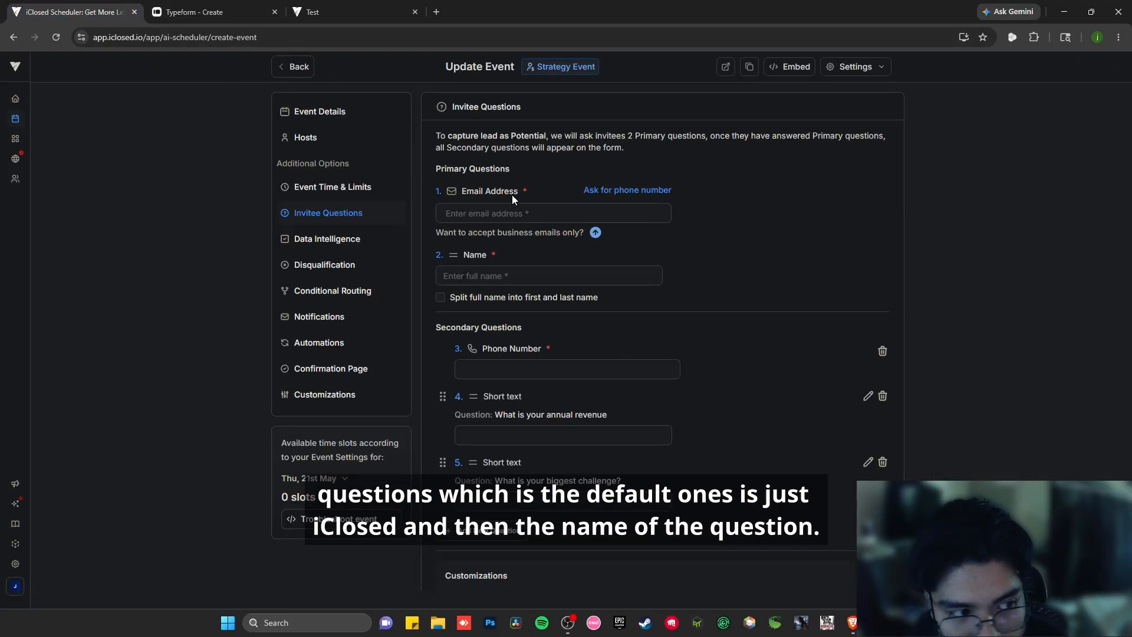
{"action": "left_click", "coordinate": [206, 12]}
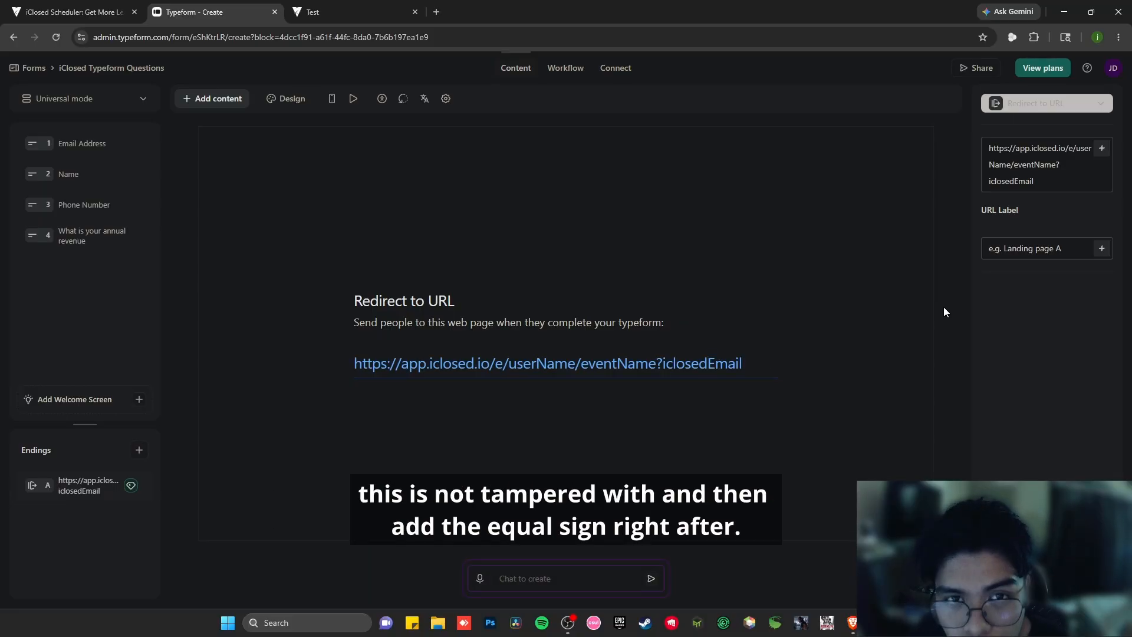
{"action": "left_click", "coordinate": [750, 364]}
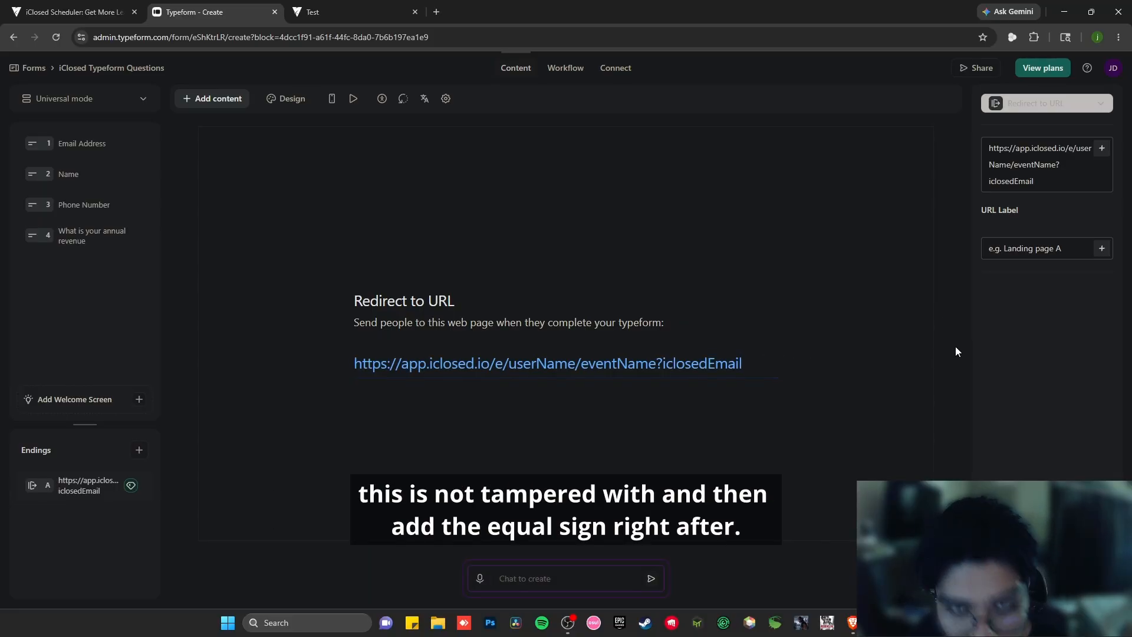
{"action": "type", "text": "="}
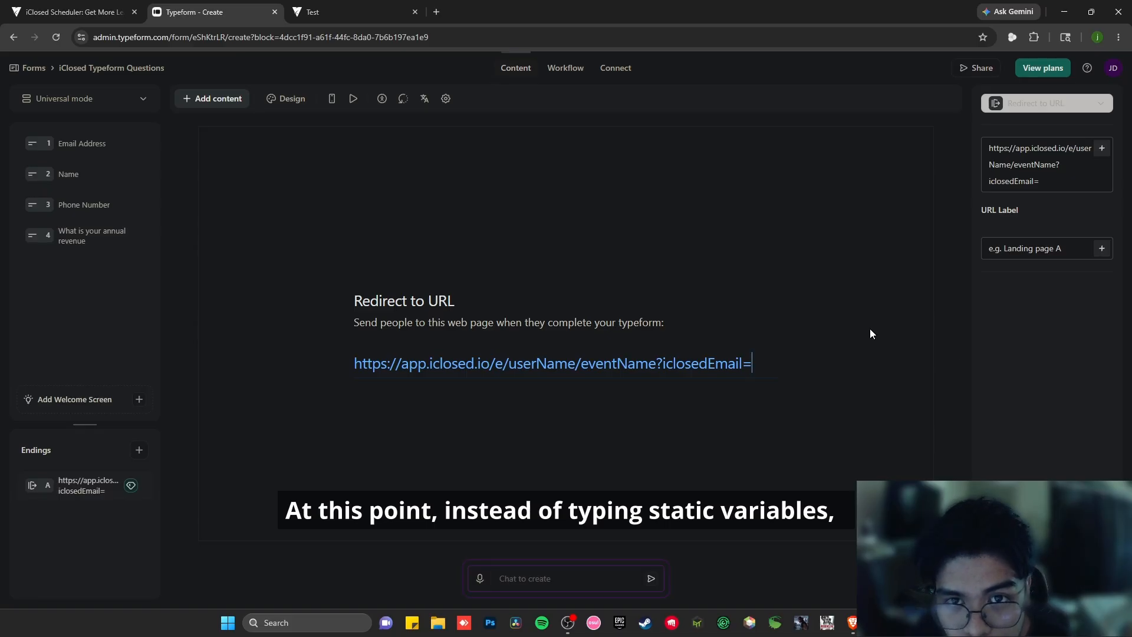
{"action": "type", "text": "@"}
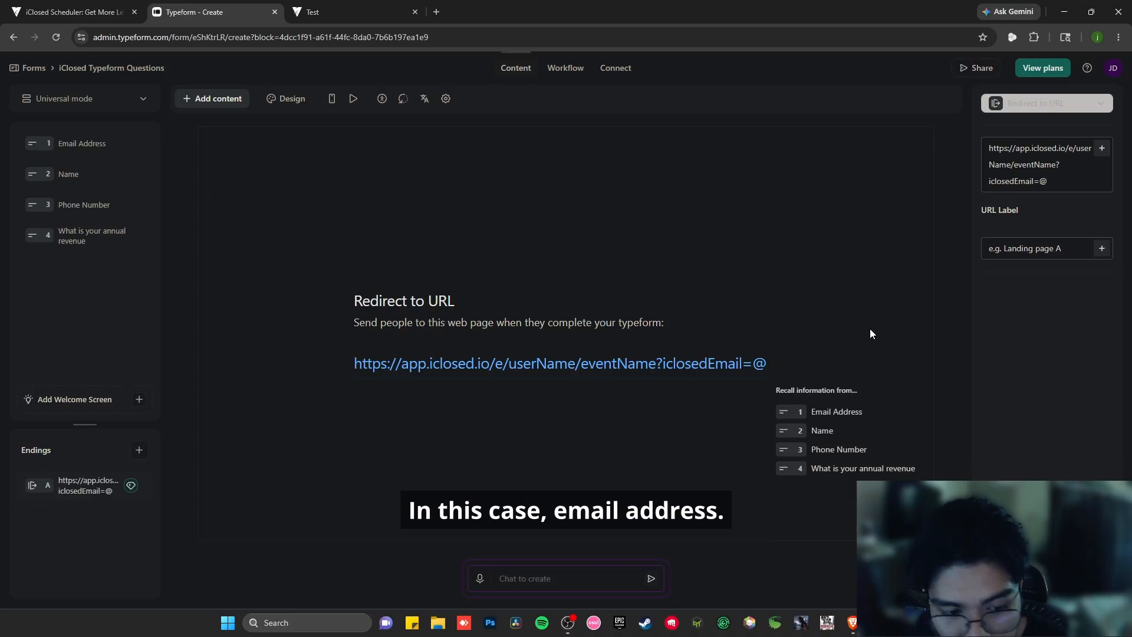
{"action": "left_click", "coordinate": [842, 410]}
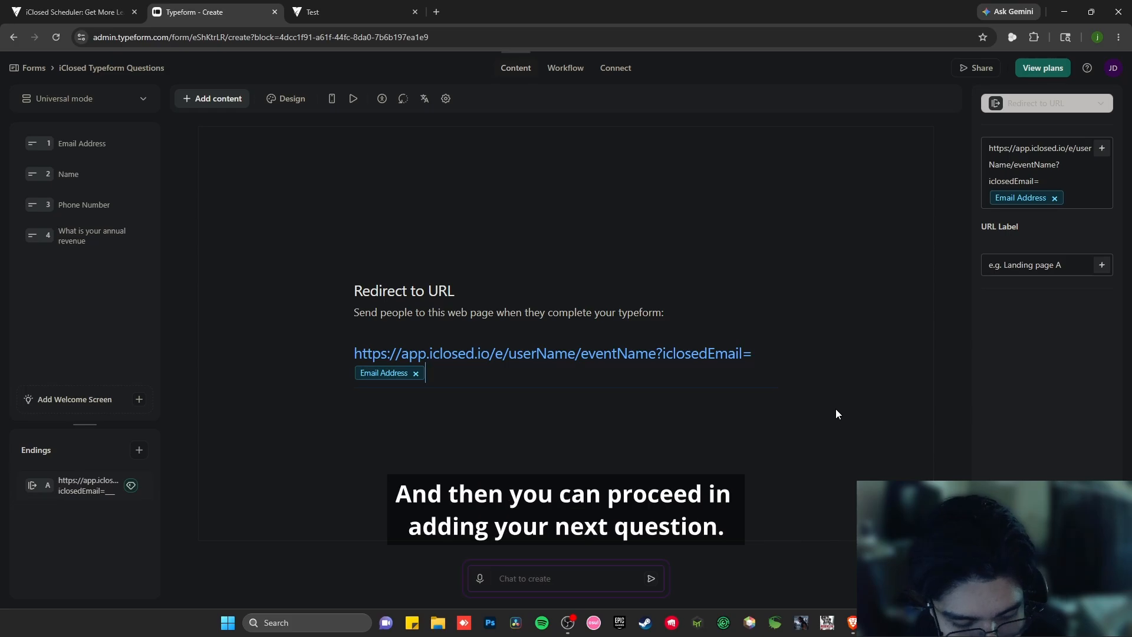
Extend the redirect URL with "&iclosedName=" filled by the Name answer and "iclosedNumber=" filled by the Phone Number answer.
{"action": "type", "text": "&"}
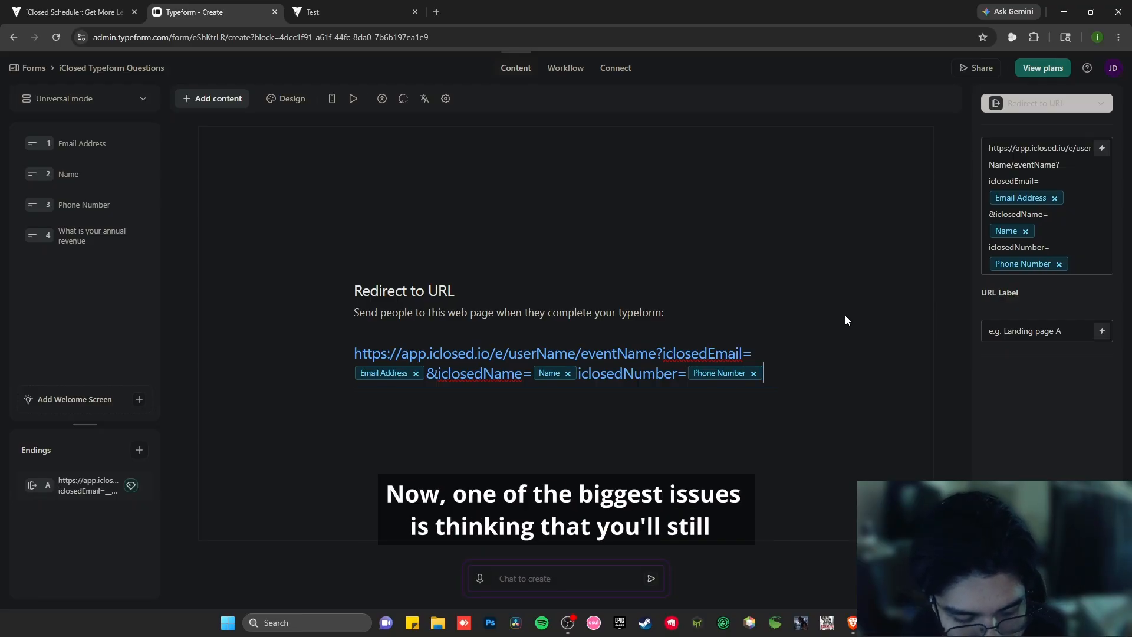
Append "&" to the redirect URL, and open the iClosed question "What is your biggest challenge?" for editing to check its identifier.
{"action": "type", "text": "&"}
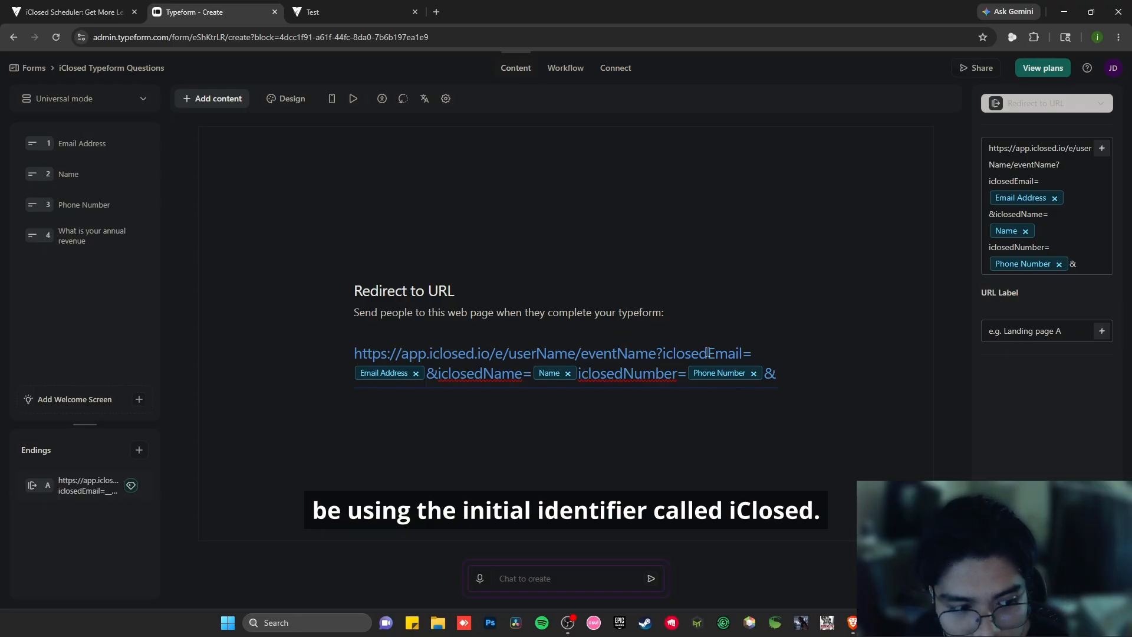
{"action": "left_click_drag", "start_coordinate": [708, 353], "coordinate": [662, 353]}
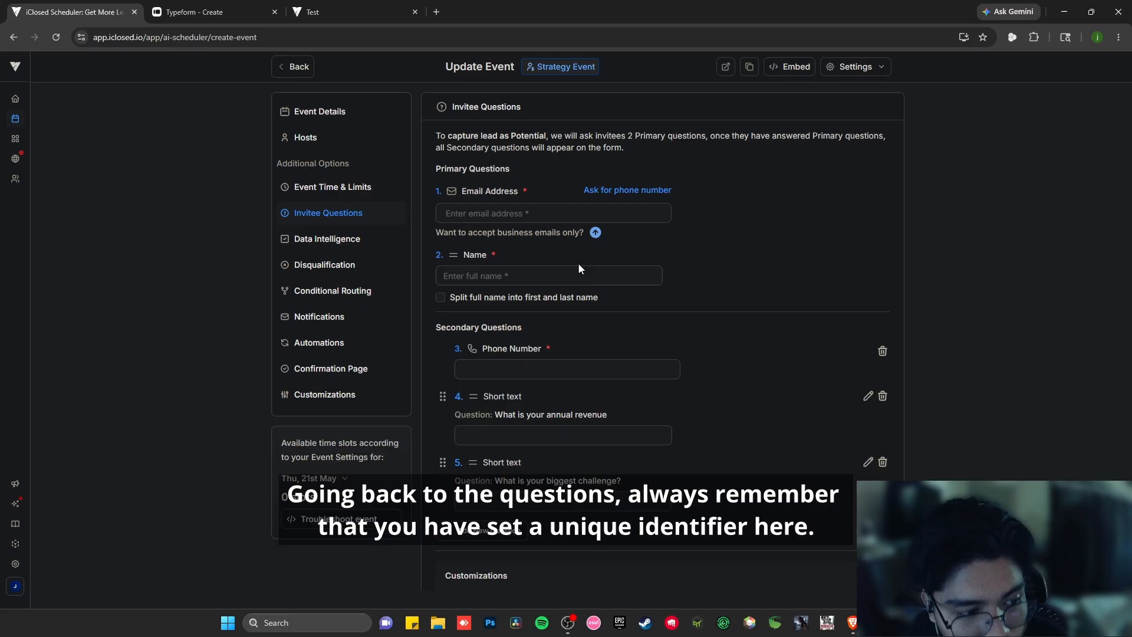
{"action": "scroll", "coordinate": [691, 349], "scroll_direction": "down", "scroll_amount": 2}
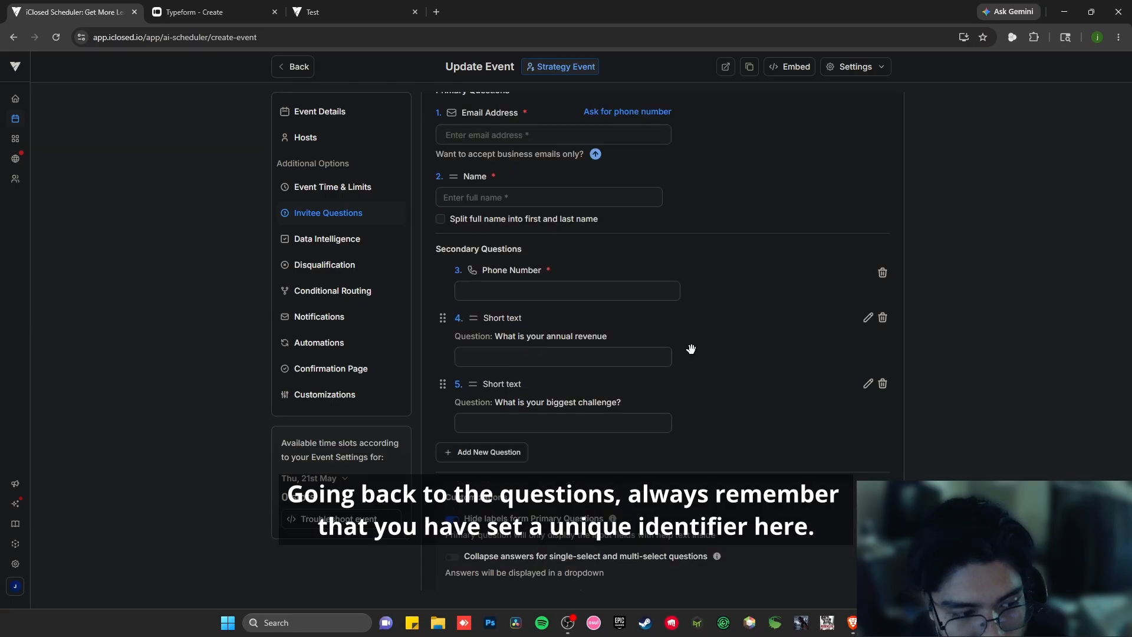
{"action": "left_click", "coordinate": [868, 384]}
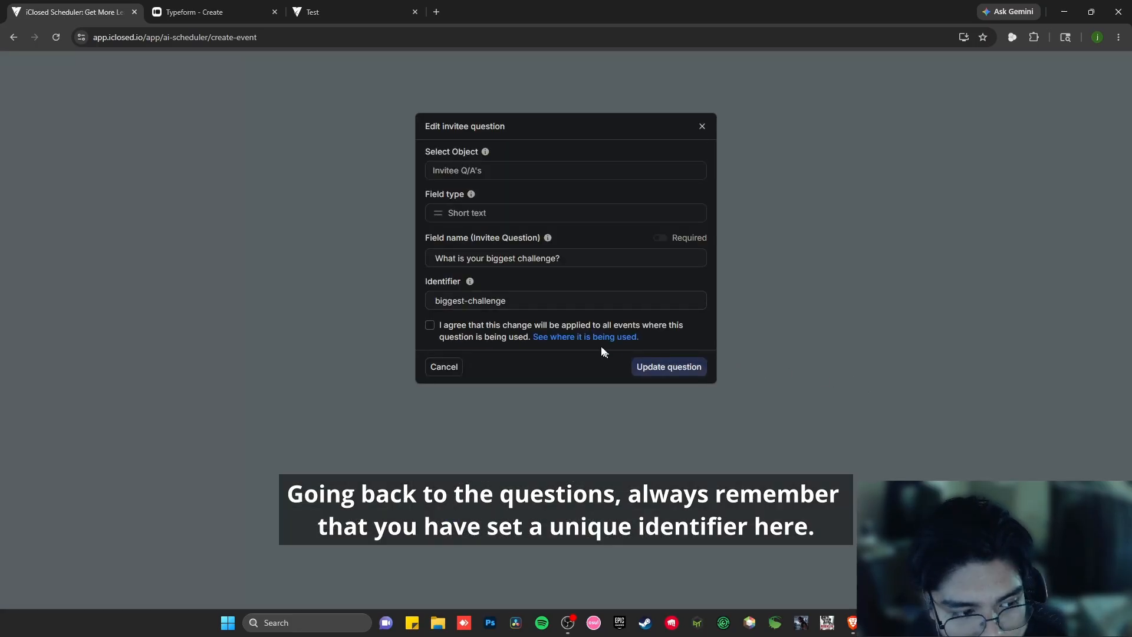
{"action": "triple_click", "coordinate": [537, 304]}
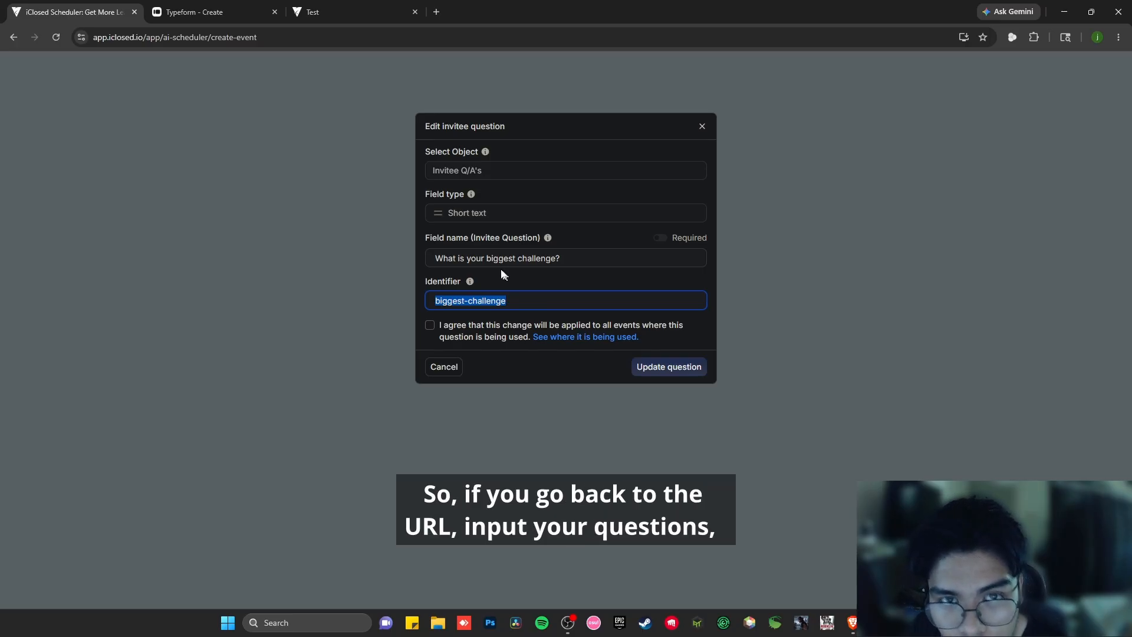
Back in the Typeform redirect URL, add the parameter name "biggest-challenge" after the final "&", without the "iclosed" prefix.
{"action": "left_click", "coordinate": [259, 5]}
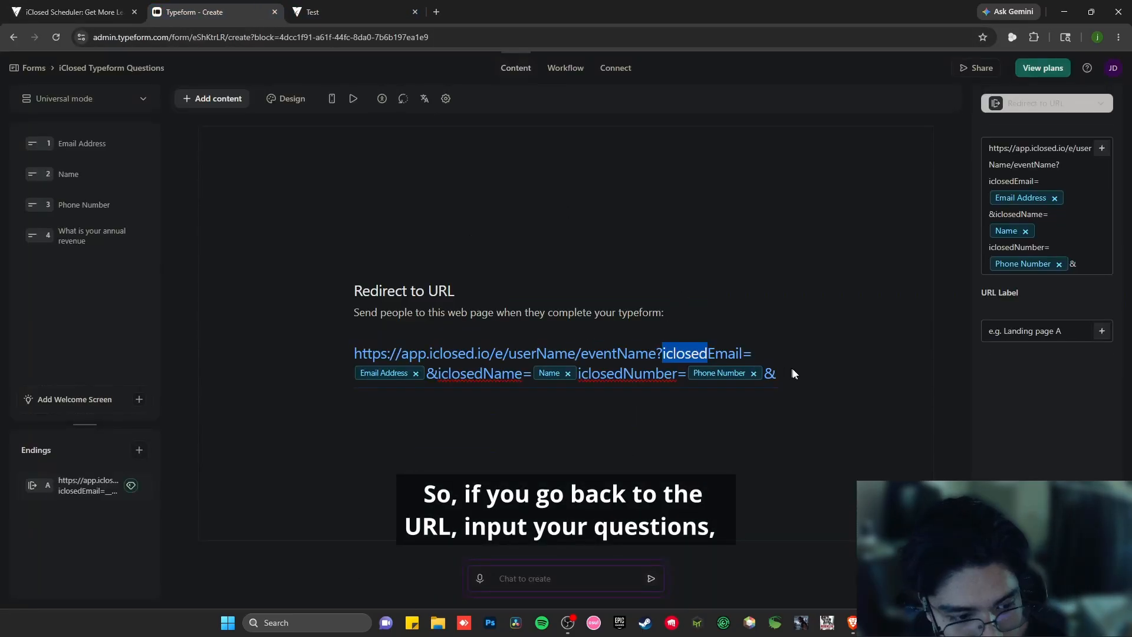
{"action": "left_click", "coordinate": [793, 371]}
{"action": "type", "text": "iclosedbiggest-challenge"}
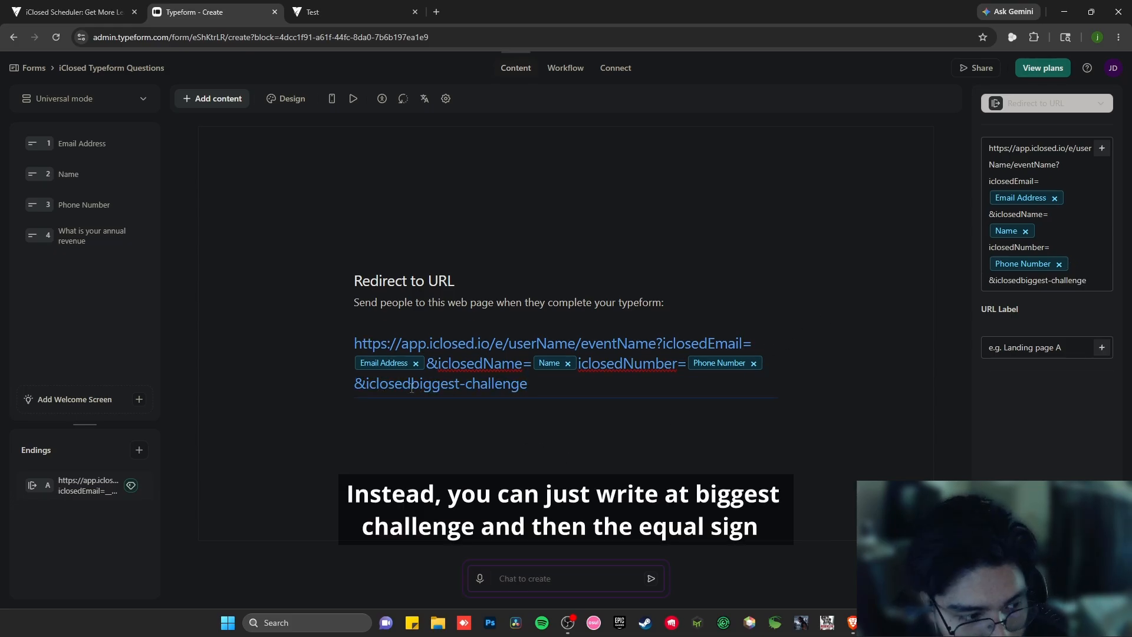
{"action": "left_click_drag", "start_coordinate": [411, 389], "coordinate": [365, 390]}
{"action": "key", "text": "BackSpace"}
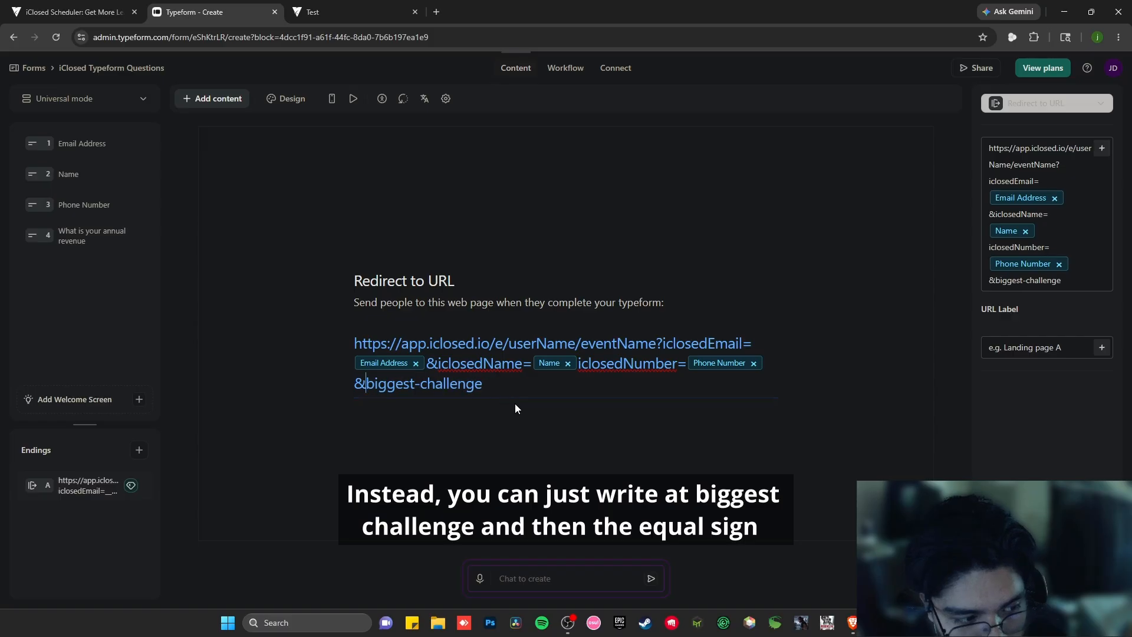
Add "=" after the biggest-challenge parameter and use the recalled "What is your annual revenue" answer as its value.
{"action": "left_click", "coordinate": [523, 387]}
{"action": "type", "text": "=@"}
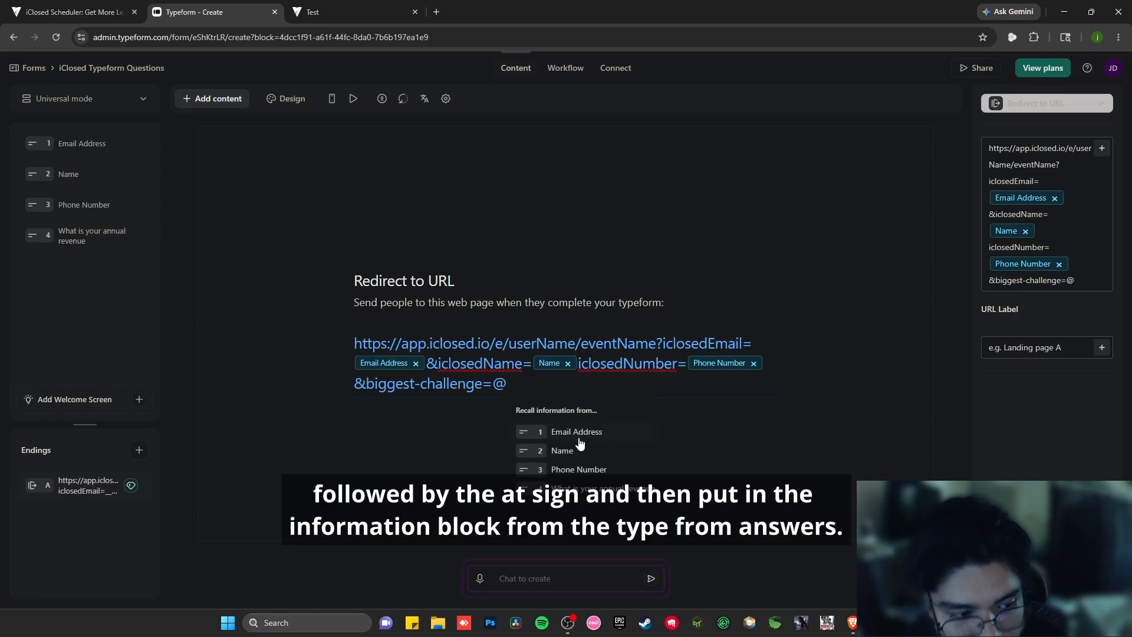
{"action": "left_click", "coordinate": [585, 489]}
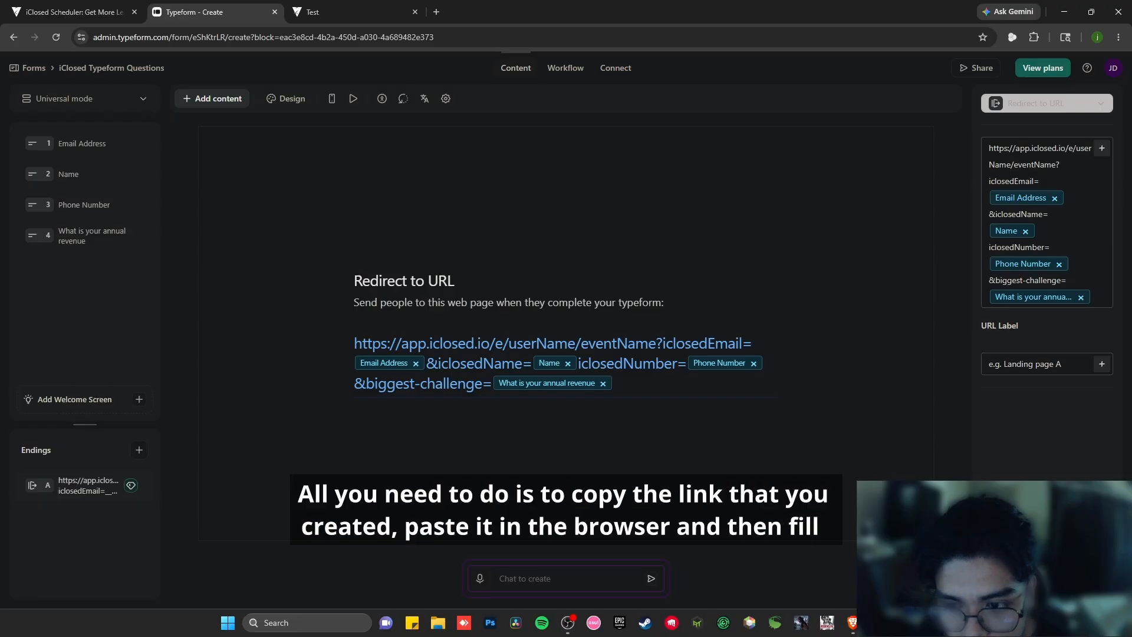
Copy the full redirect URL and load the booking link in a new tab with a test name, email, phone number and annualrevenue=$1000.
{"action": "left_click", "coordinate": [634, 380]}
{"action": "key", "text": "ctrl+a"}
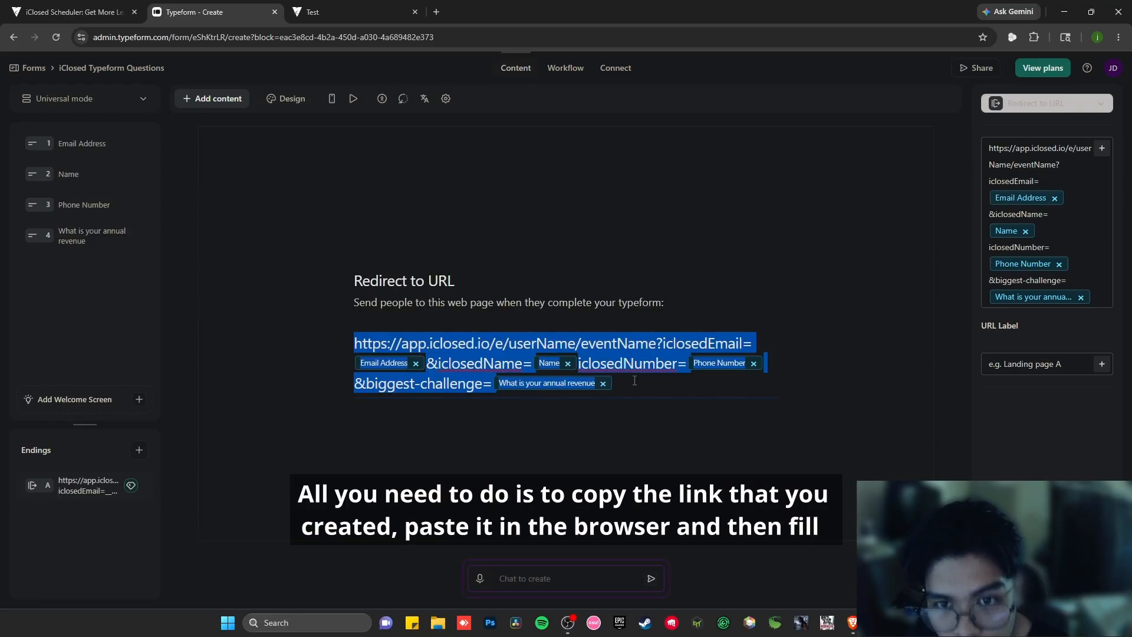
{"action": "key", "text": "ctrl+c"}
{"action": "key", "text": "ctrl+t"}
{"action": "key", "text": "ctrl+v"}
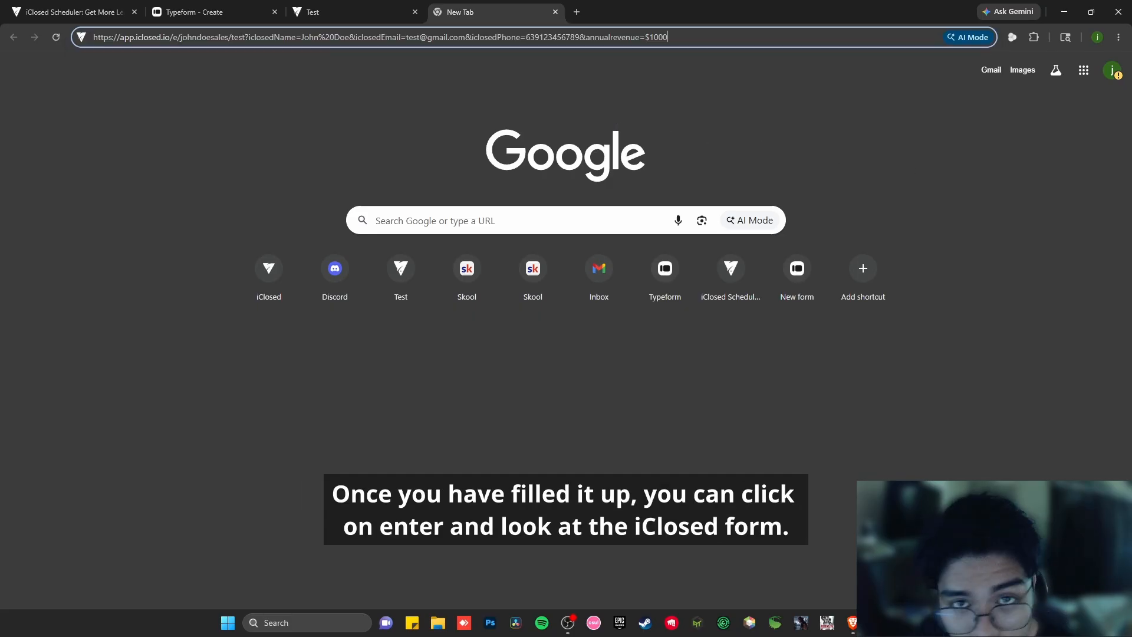
{"action": "key", "text": "Return"}
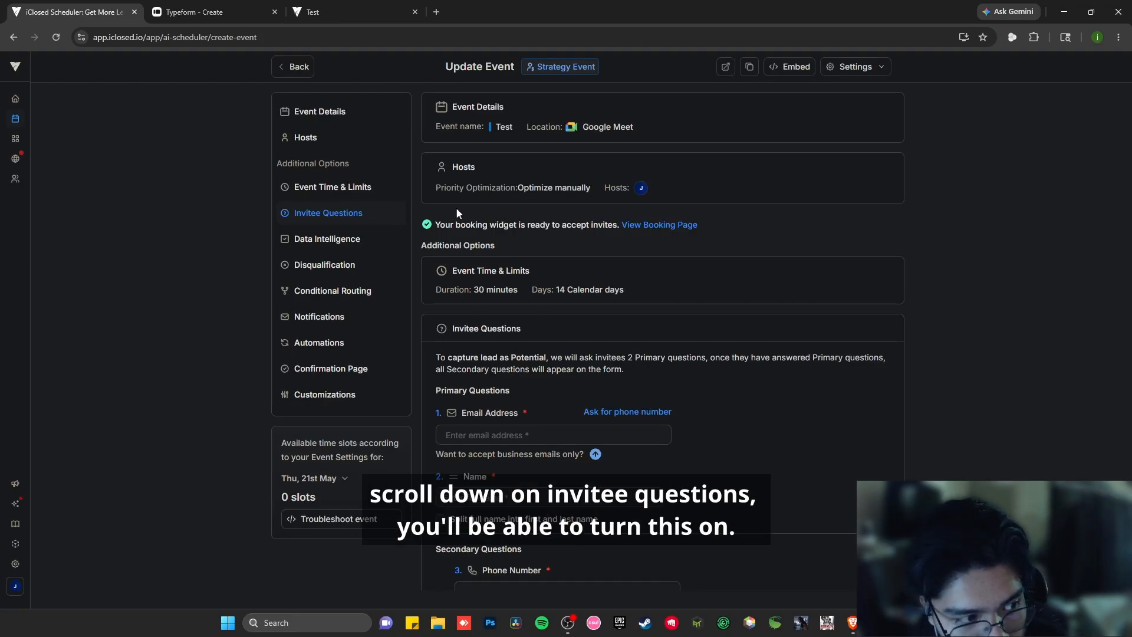
Enable Pre-qualified form skipping in the iClosed event's invitee question customizations, and switch to the prefilled Test booking page.
{"action": "scroll", "coordinate": [659, 276], "scroll_direction": "down", "scroll_amount": 3}
{"action": "scroll", "coordinate": [660, 276], "scroll_direction": "down", "scroll_amount": 6}
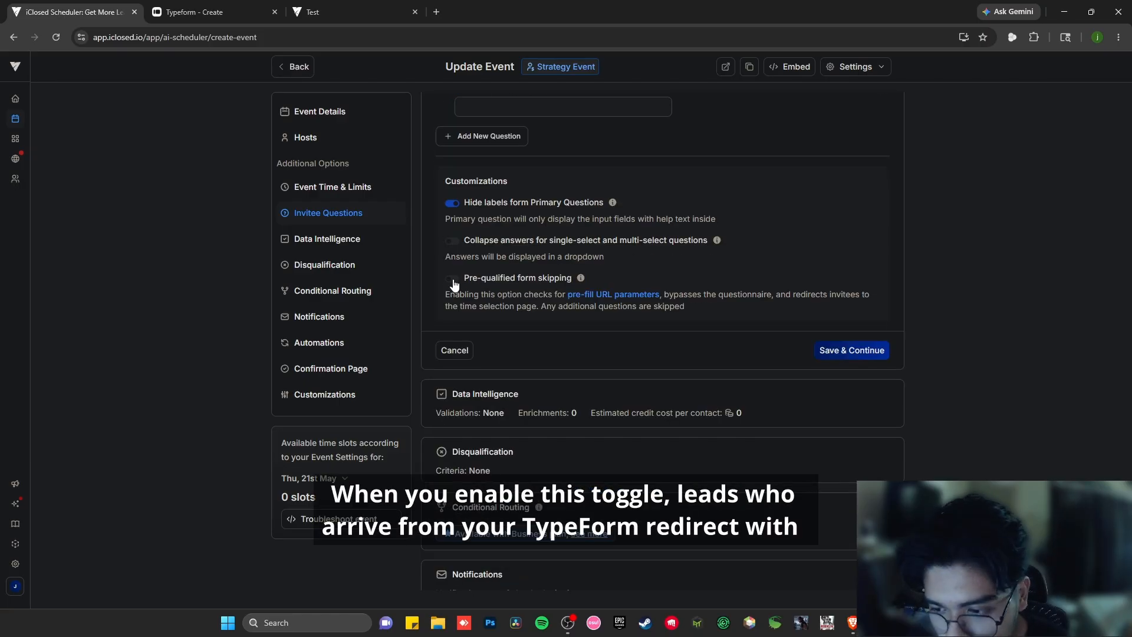
{"action": "left_click", "coordinate": [452, 279]}
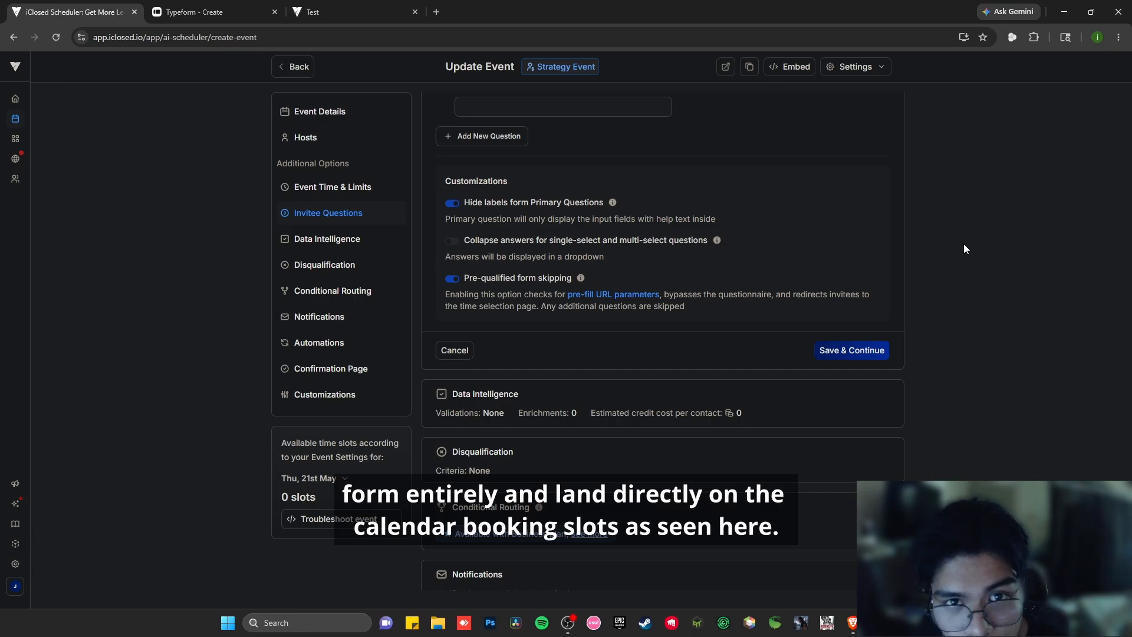
{"action": "left_click", "coordinate": [354, 12]}
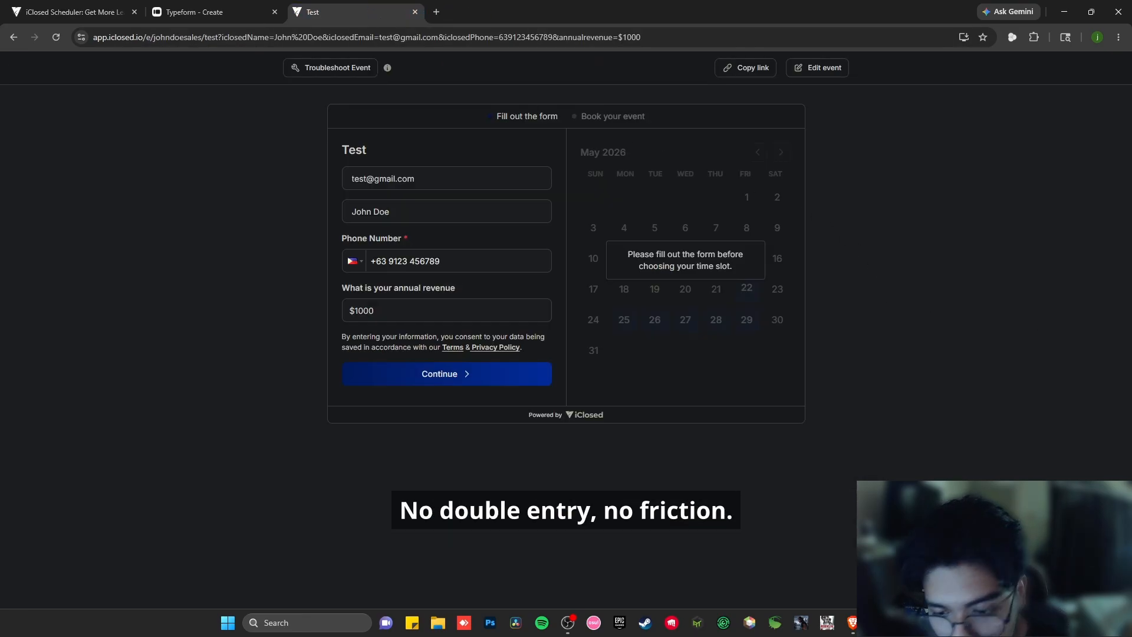